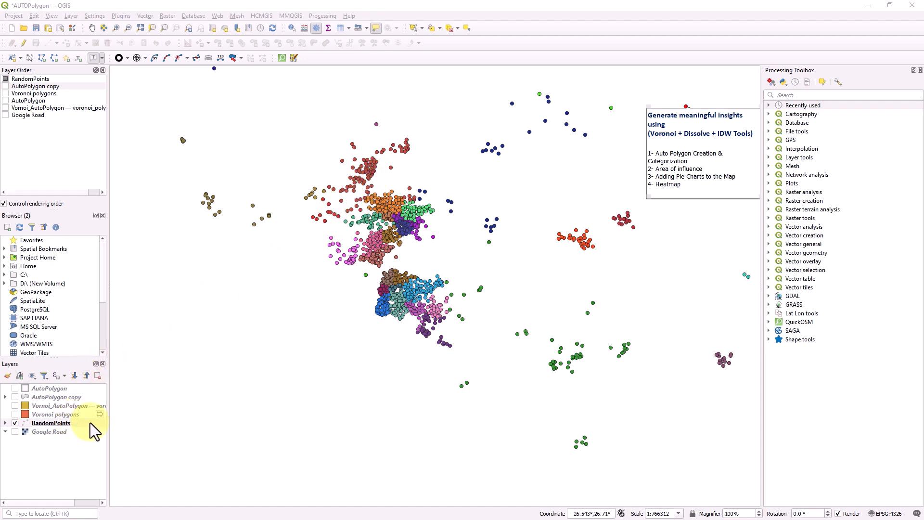
# Step: Open the attribute table of the RandomPoints layer, inspect its Site ID and City Name fields, and close it
pyautogui.rightClick(63, 426)
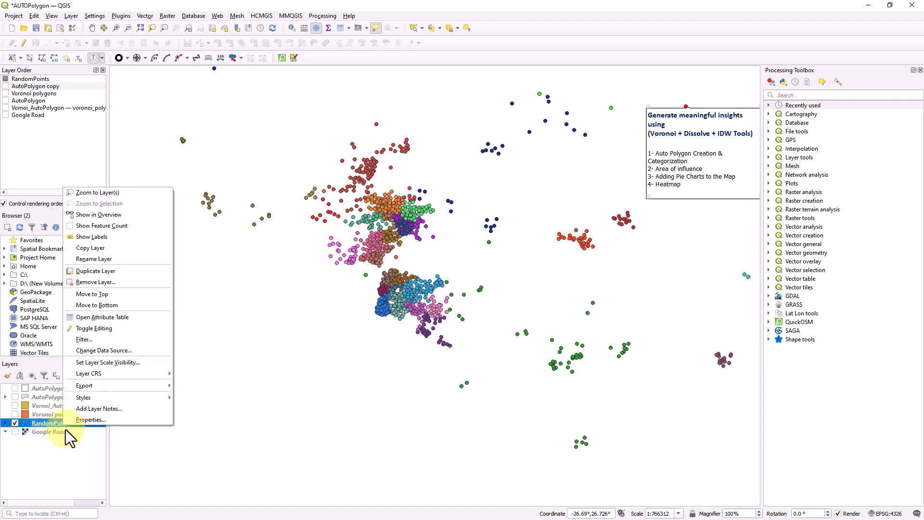
pyautogui.click(126, 319)
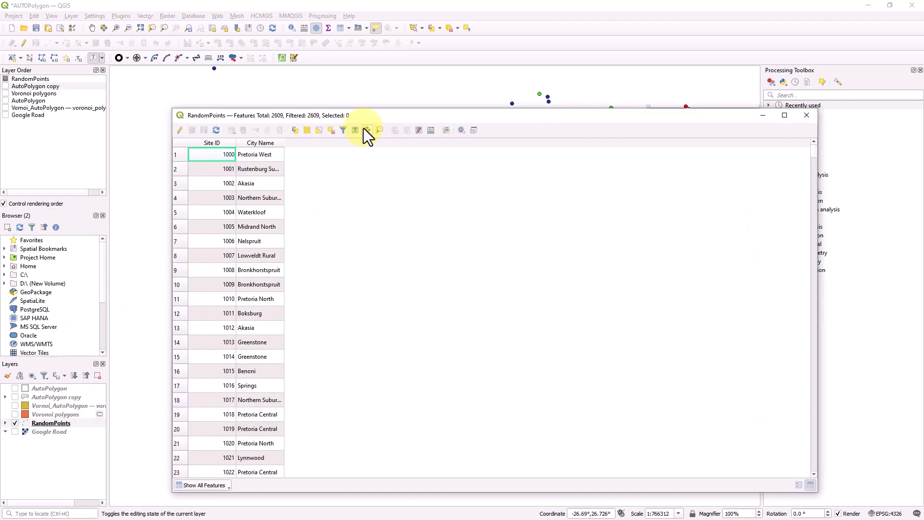
pyautogui.moveTo(345, 118); pyautogui.dragTo(607, 113)
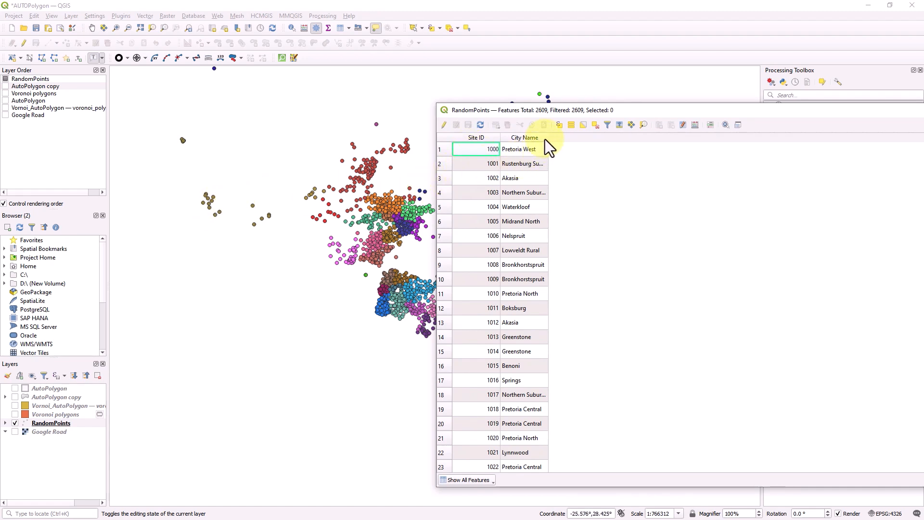
pyautogui.moveTo(549, 137); pyautogui.dragTo(316, 144)
pyautogui.click(785, 142)
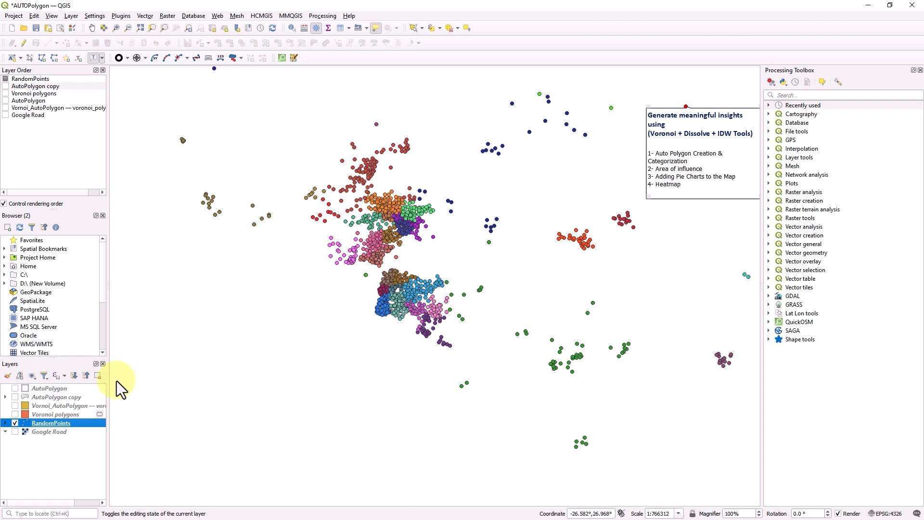
# Step: Preview the AutoPolygon and AutoPolygon copy layers in turn, the latter also without RandomPoints, and return to showing only RandomPoints
pyautogui.click(16, 389)
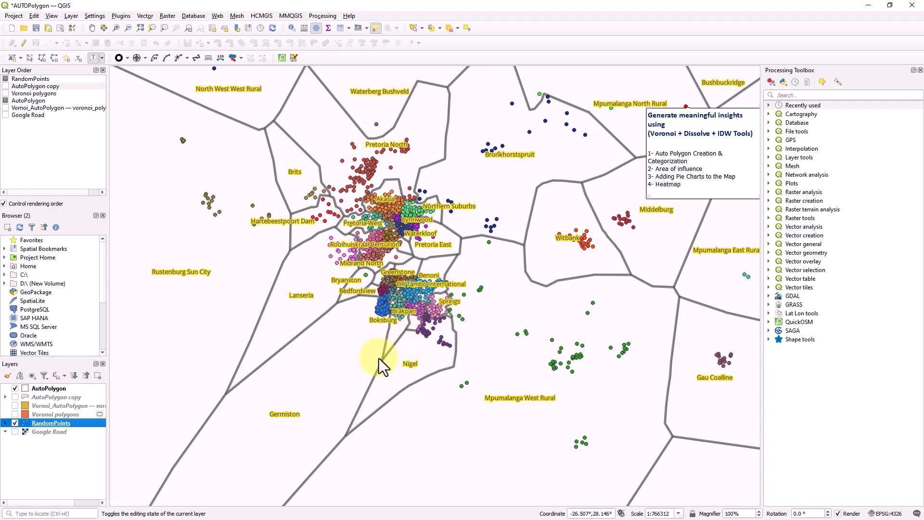
pyautogui.click(17, 389)
pyautogui.click(17, 397)
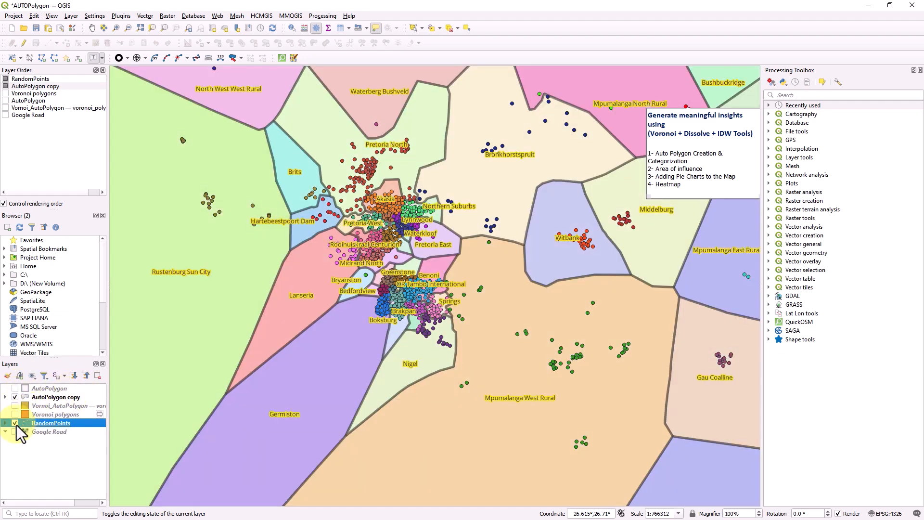
pyautogui.click(16, 423)
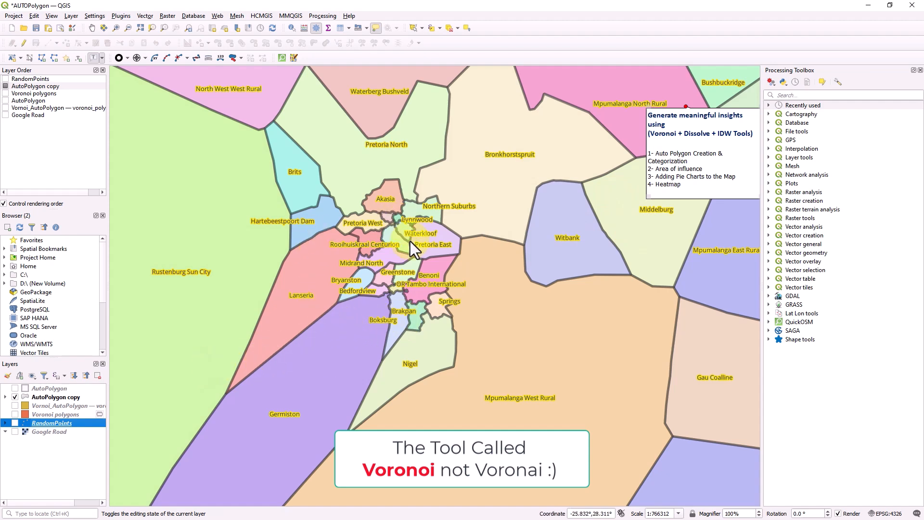
pyautogui.click(15, 397)
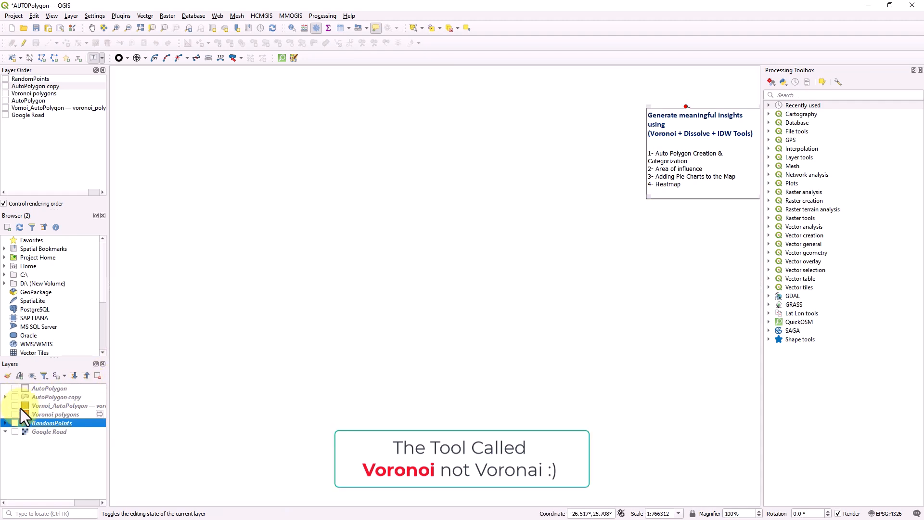
pyautogui.click(15, 423)
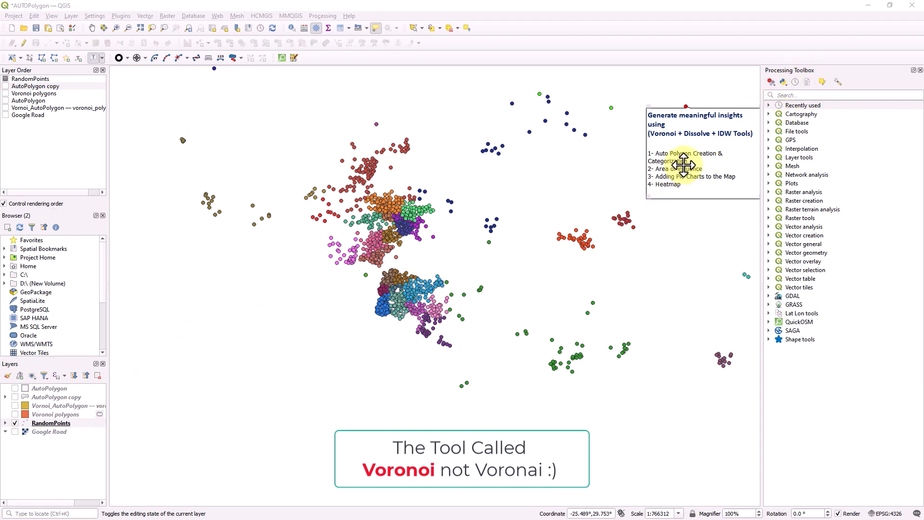
# Step: Search the Processing Toolbox for "vor" and clear the search
pyautogui.click(815, 95)
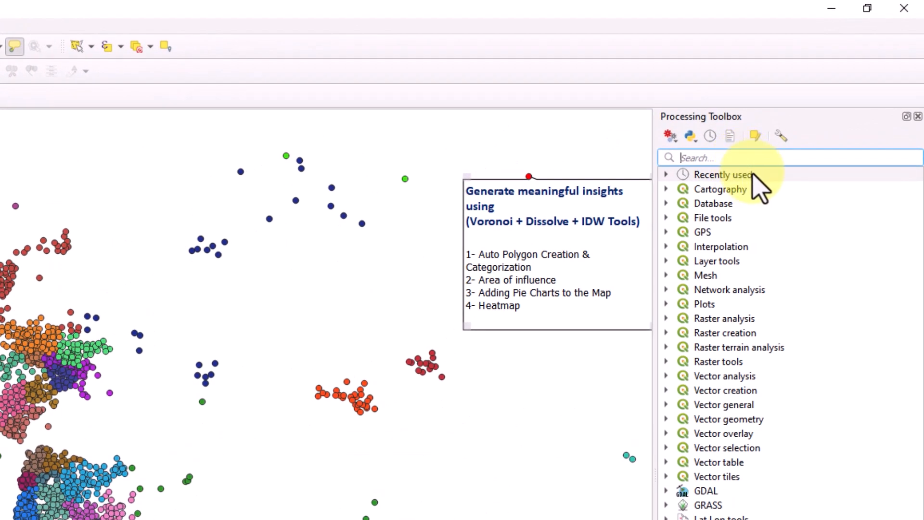
pyautogui.write('vor')
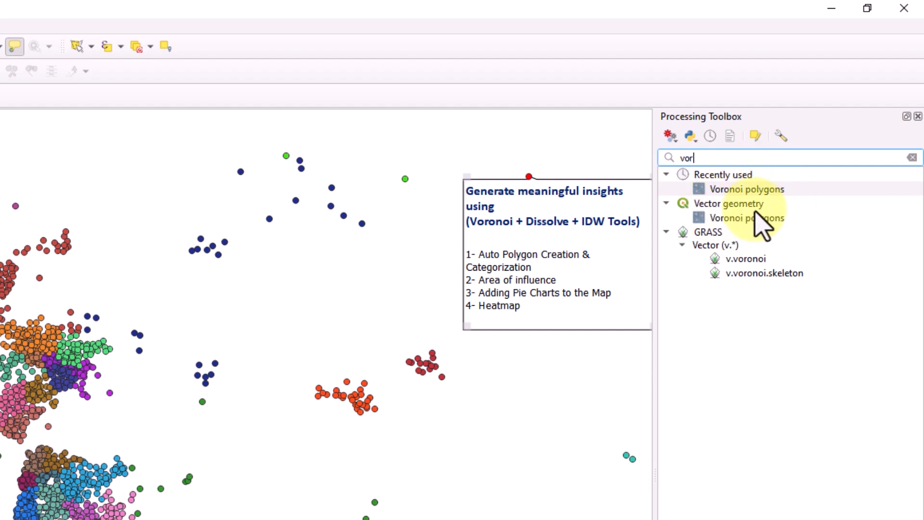
pyautogui.click(913, 158)
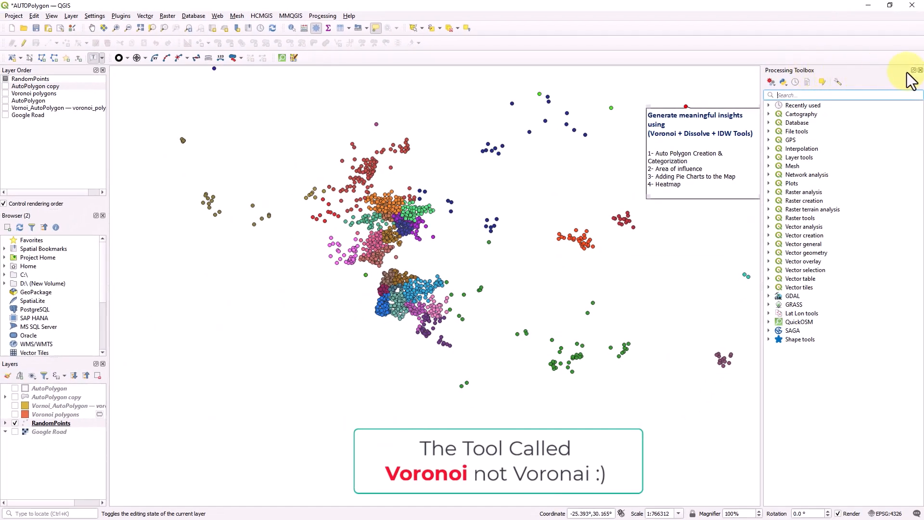
# Step: Close the Processing Toolbox and show it again, twice in a row, using a different way to reopen it each time
pyautogui.click(920, 71)
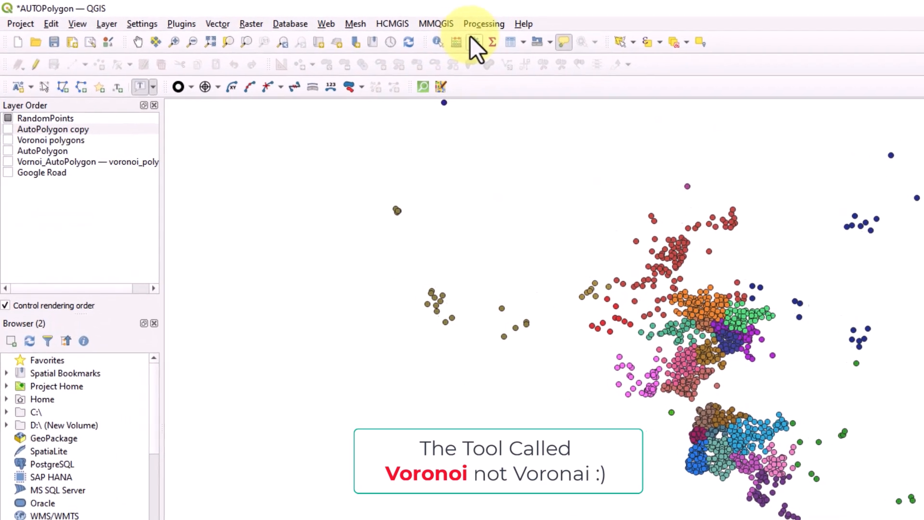
pyautogui.click(484, 23)
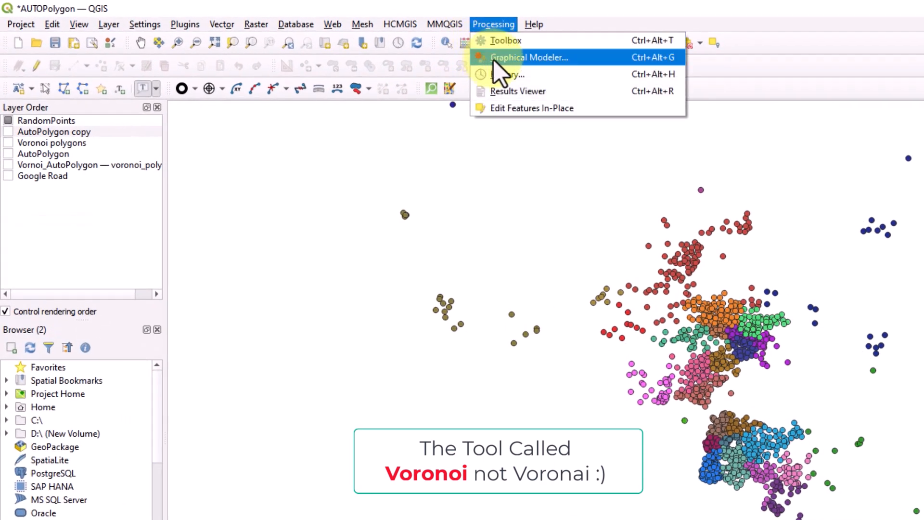
pyautogui.click(509, 43)
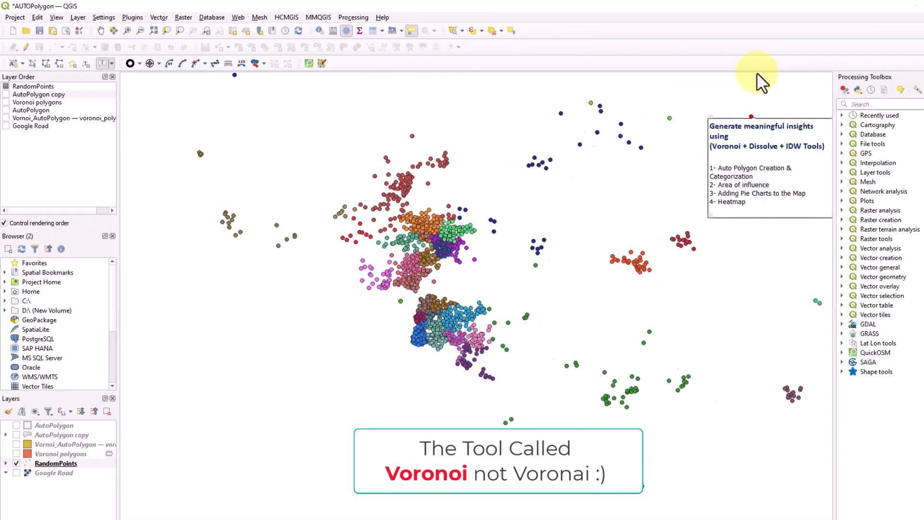
pyautogui.click(920, 77)
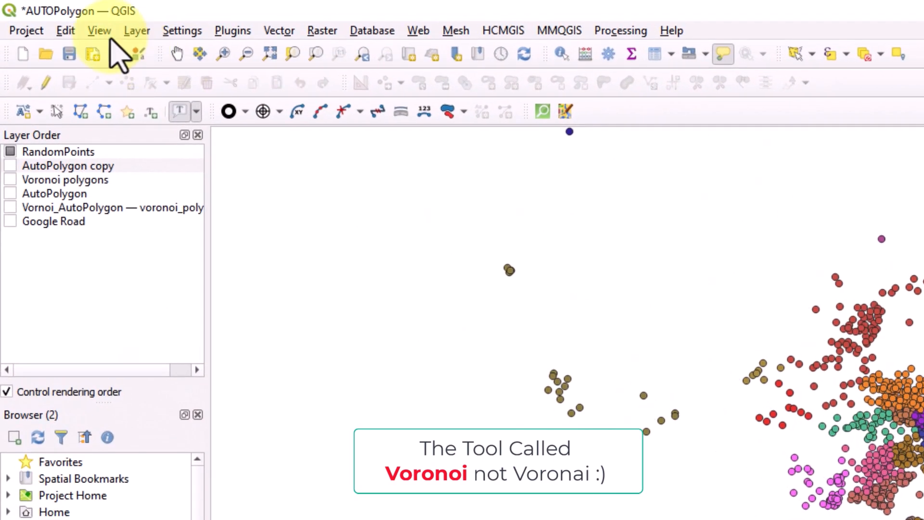
pyautogui.click(99, 30)
pyautogui.moveTo(297, 519)
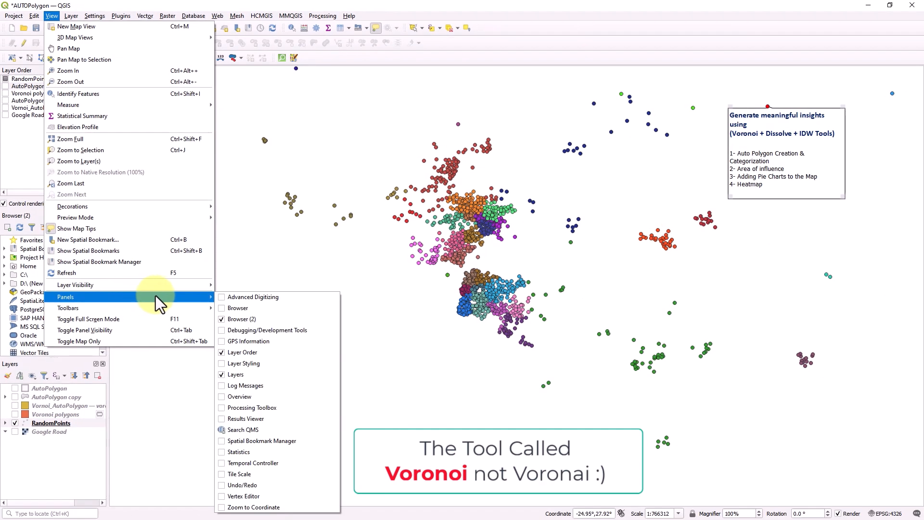
pyautogui.click(222, 409)
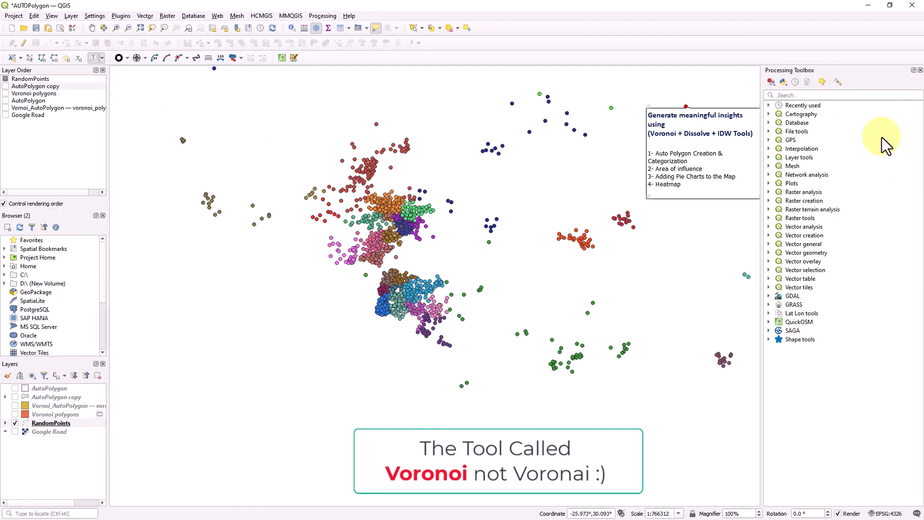
# Step: Search the processing tools for "vor" and open the Voronoi polygons tool from Vector geometry
pyautogui.click(814, 96)
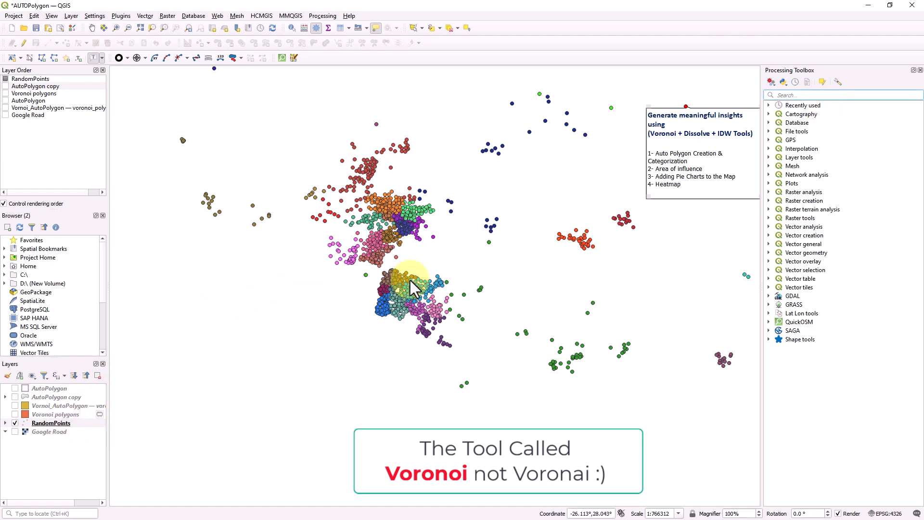
pyautogui.write('vor')
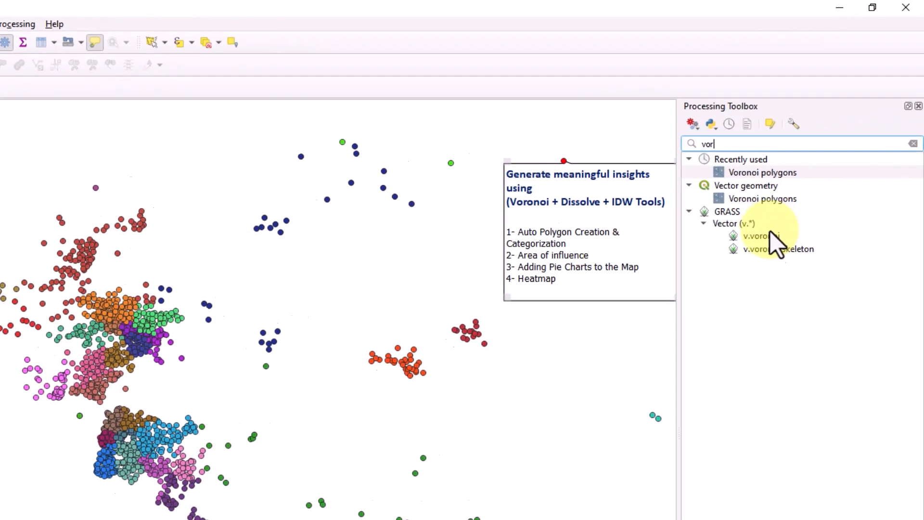
pyautogui.click(764, 199)
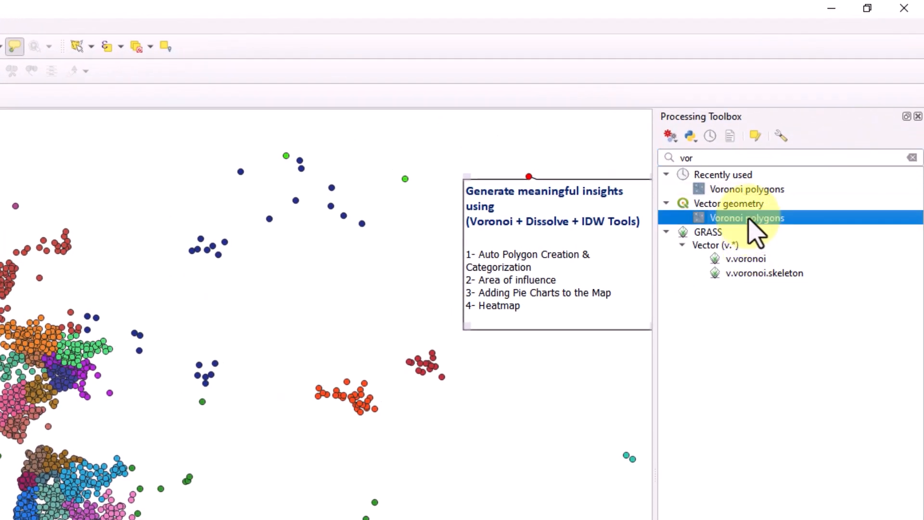
pyautogui.doubleClick(749, 219)
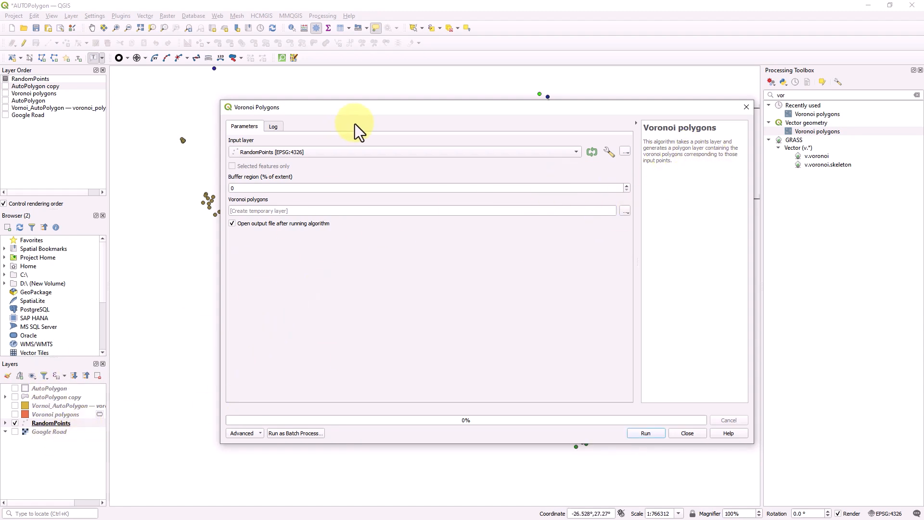
# Step: Run Voronoi polygons on the RandomPoints layer with a 0% buffer region into a temporary layer, and close the tool
pyautogui.moveTo(406, 108); pyautogui.dragTo(612, 202)
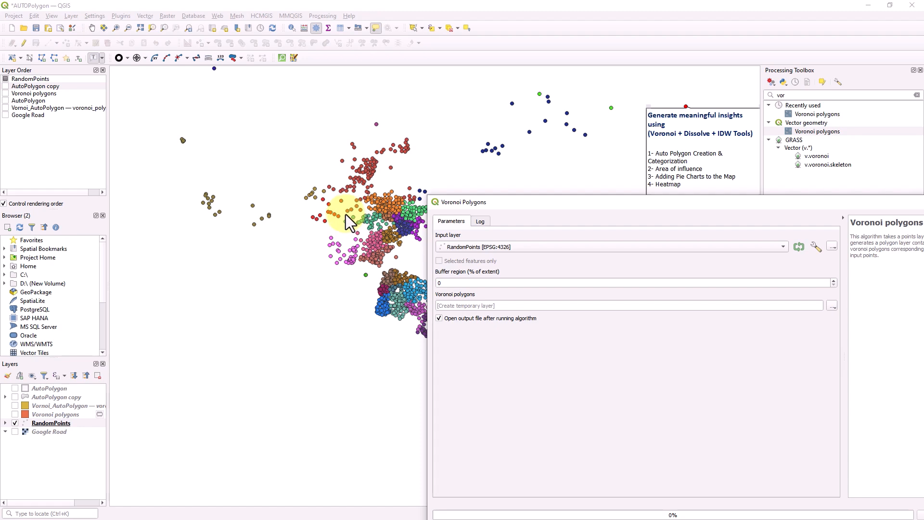
pyautogui.moveTo(493, 204); pyautogui.dragTo(391, 157)
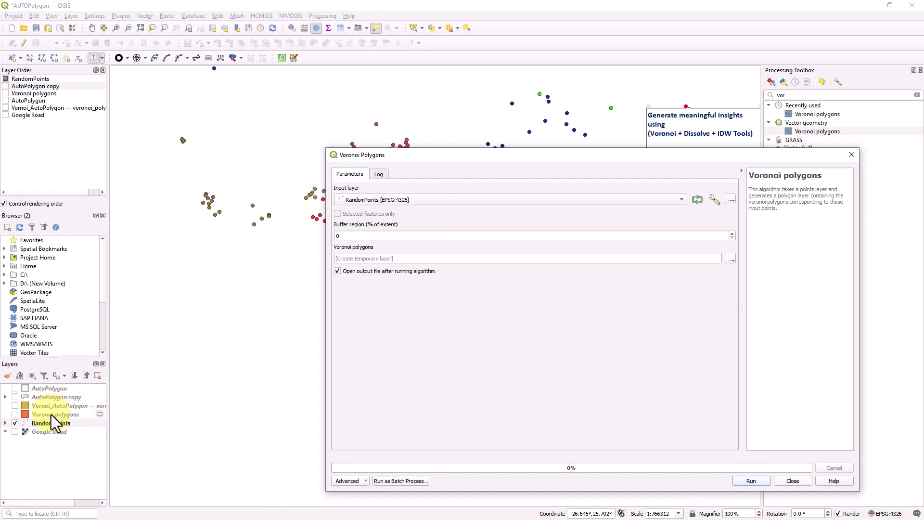
pyautogui.click(449, 202)
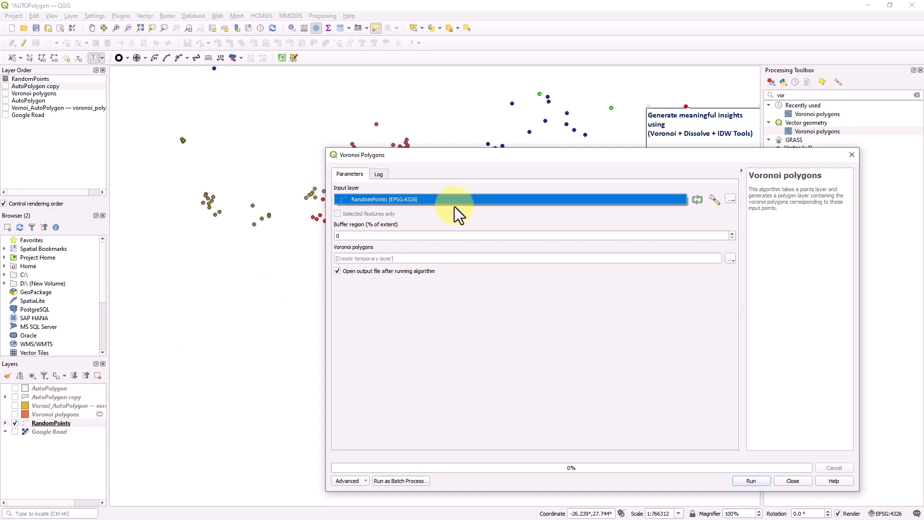
pyautogui.click(454, 207)
pyautogui.moveTo(529, 160); pyautogui.dragTo(445, 139)
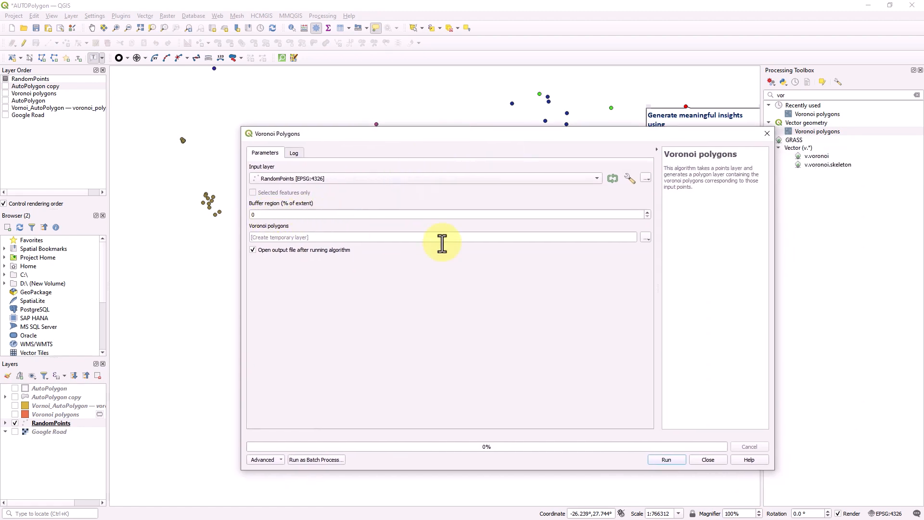
pyautogui.moveTo(548, 143); pyautogui.dragTo(439, 109)
pyautogui.click(559, 421)
pyautogui.moveTo(370, 99); pyautogui.dragTo(588, 95)
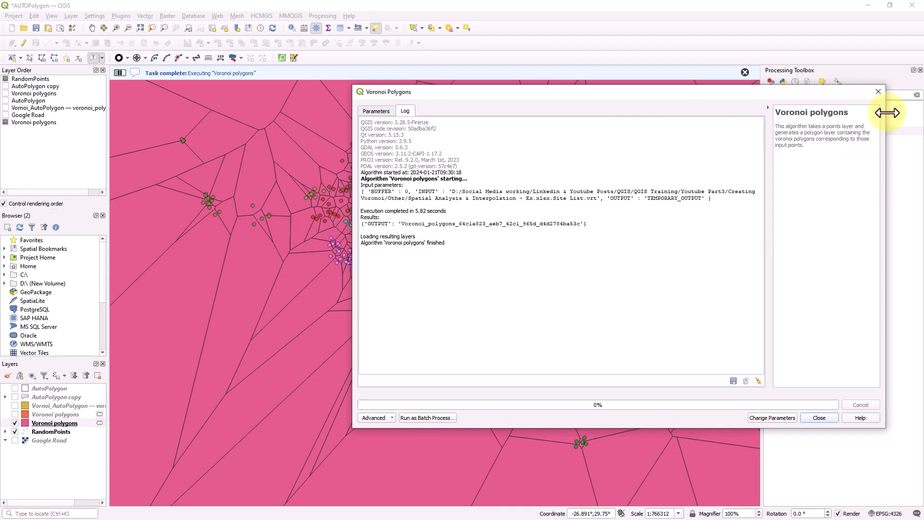
pyautogui.click(874, 93)
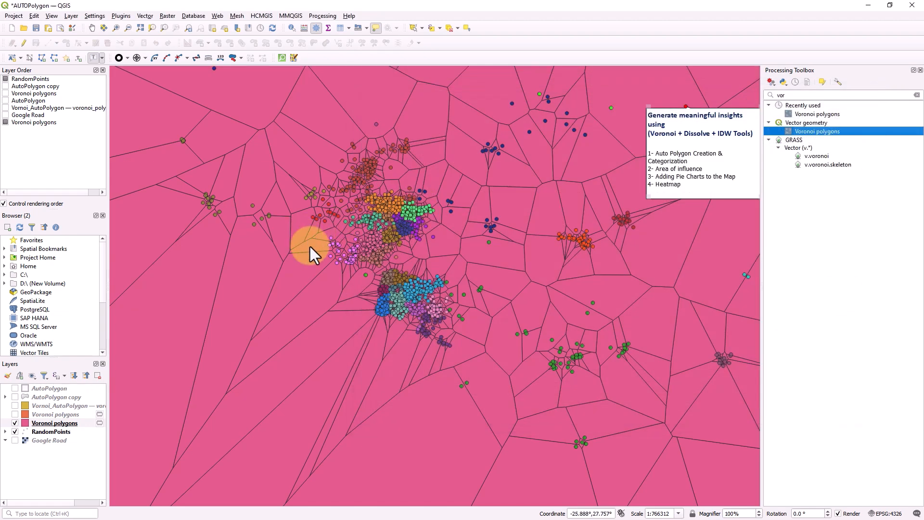
# Step: Examine the new Voronoi polygons up close around the dense point clusters and over the layer's full extent
pyautogui.scroll(2, 321, 252)
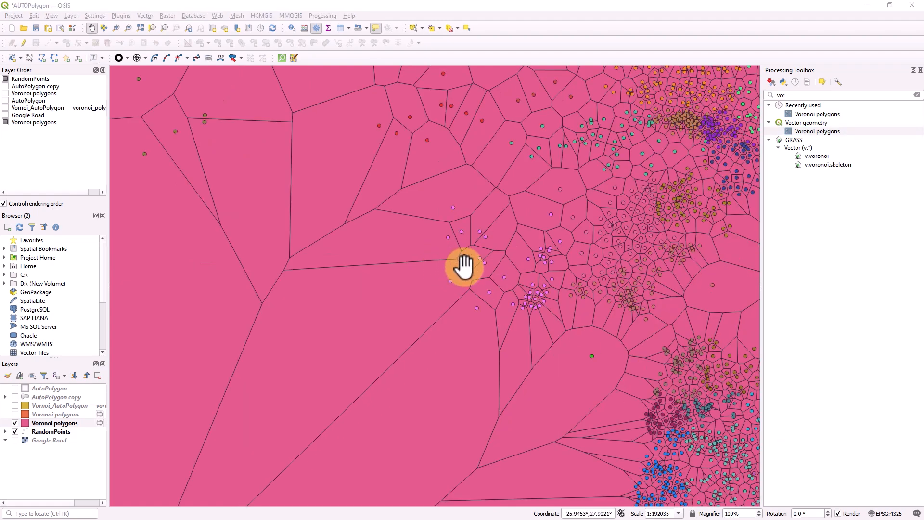
pyautogui.moveTo(477, 279); pyautogui.dragTo(394, 313)
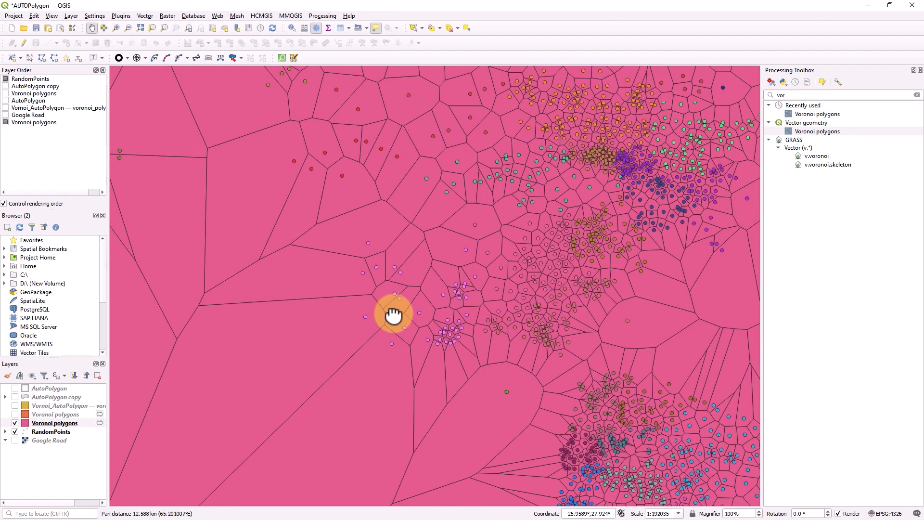
pyautogui.scroll(-2, 438, 291)
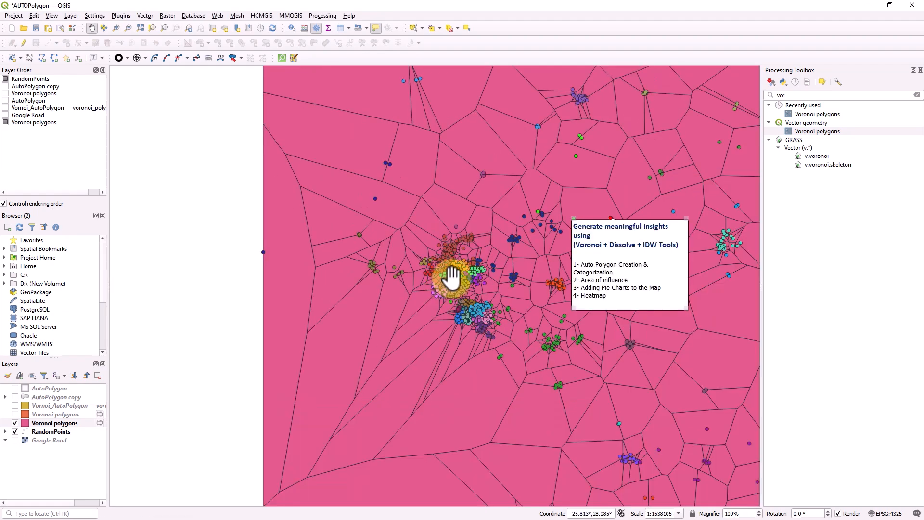
pyautogui.scroll(-2, 450, 274)
pyautogui.moveTo(459, 268); pyautogui.dragTo(361, 233)
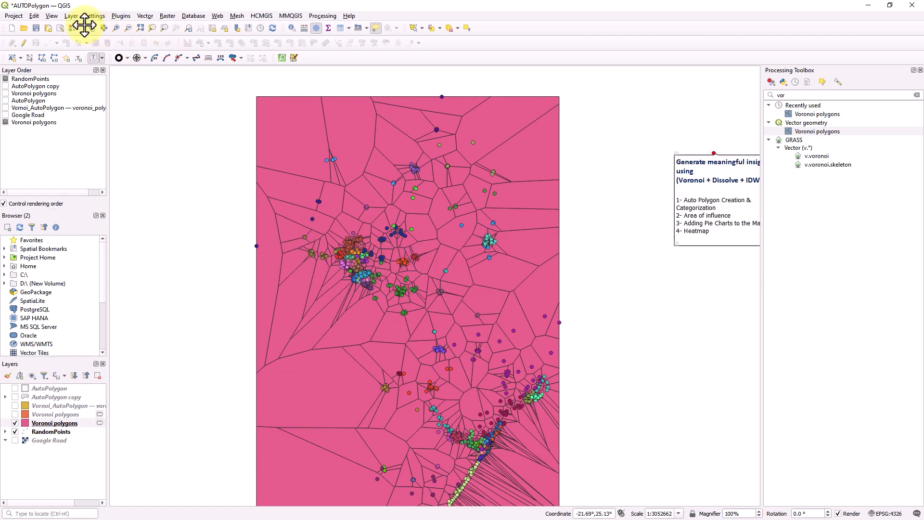
pyautogui.click(128, 28)
pyautogui.click(354, 263)
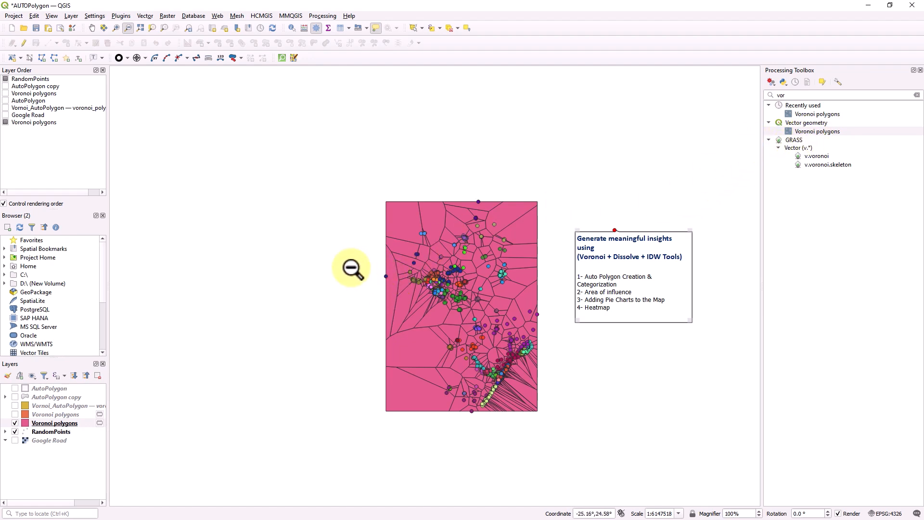
# Step: Open the Voronoi polygons tool again and set it to the RandomPoints layer with a 20% buffer region
pyautogui.doubleClick(825, 133)
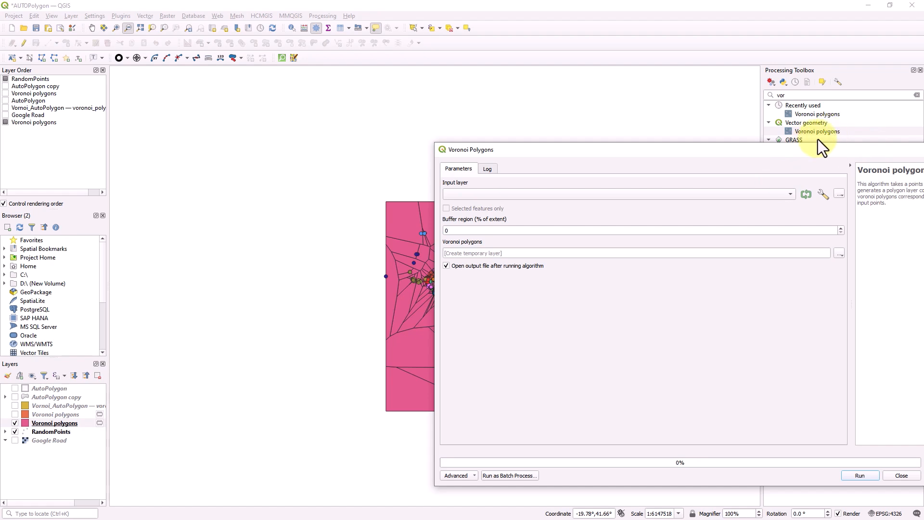
pyautogui.moveTo(480, 232); pyautogui.dragTo(429, 231)
pyautogui.click(511, 196)
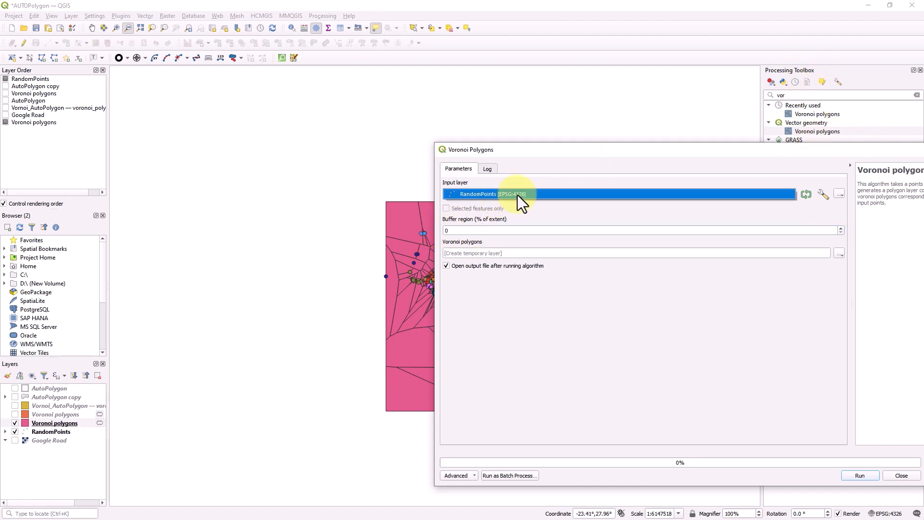
pyautogui.click(522, 195)
pyautogui.moveTo(478, 229); pyautogui.dragTo(392, 226)
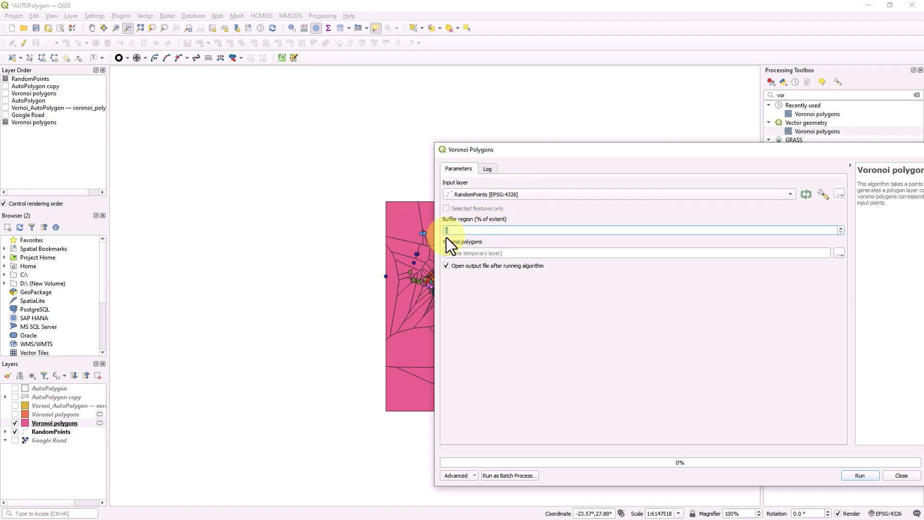
pyautogui.write('20')
# Step: Run Voronoi polygons into a temporary layer, close the tool and hide the new, wider Voronoi layer
pyautogui.moveTo(582, 153); pyautogui.dragTo(559, 138)
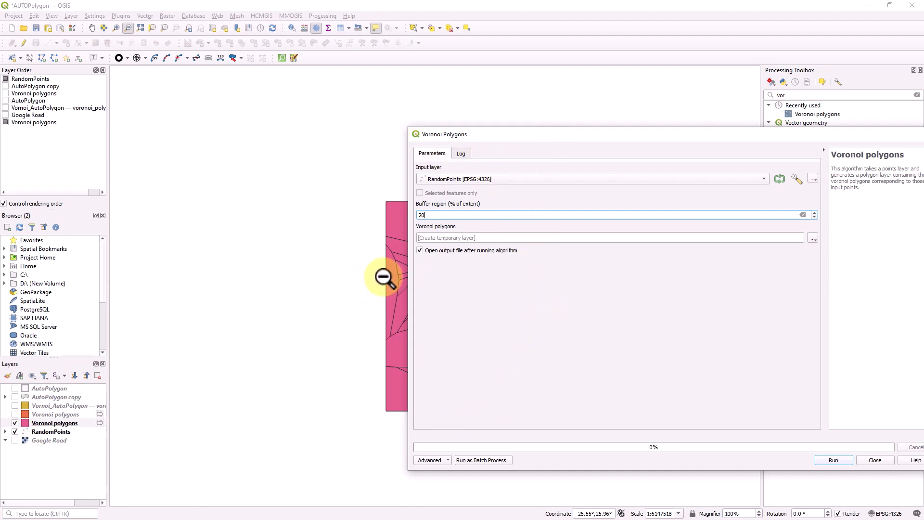
pyautogui.moveTo(721, 134); pyautogui.dragTo(511, 77)
pyautogui.click(618, 402)
pyautogui.moveTo(642, 73); pyautogui.dragTo(654, 47)
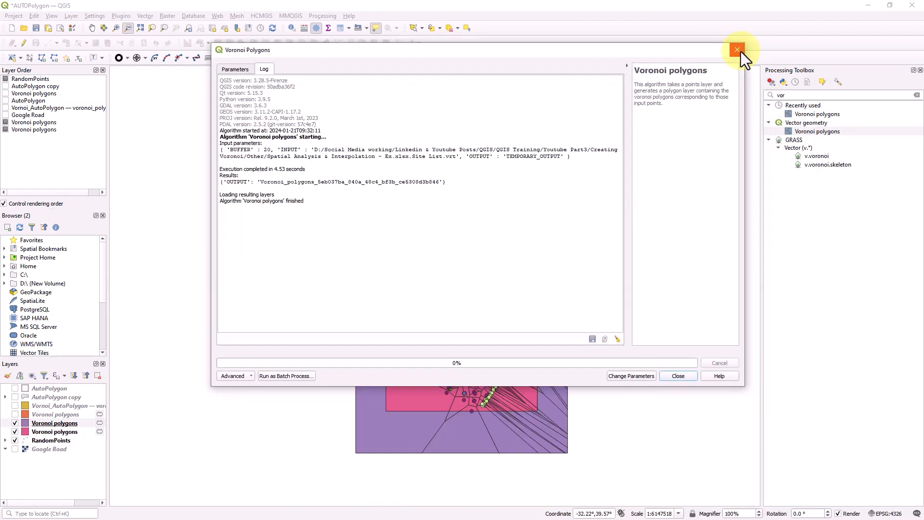
pyautogui.click(739, 50)
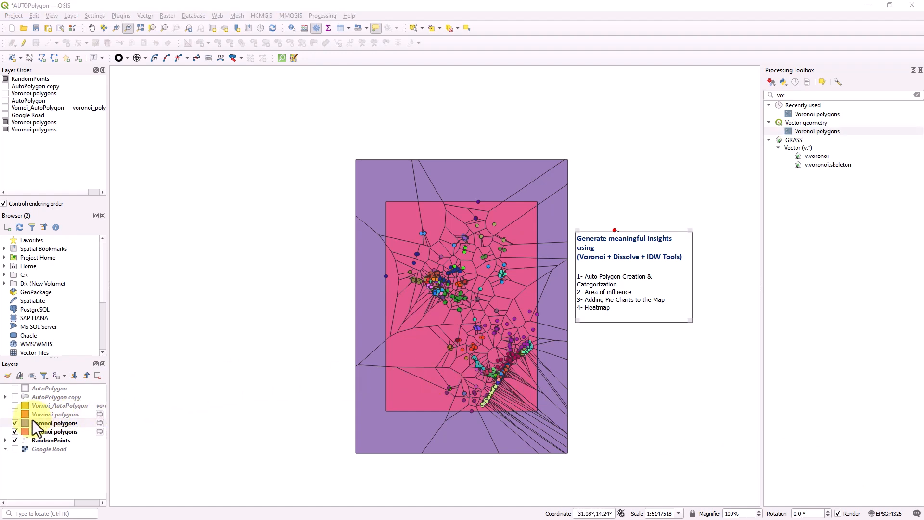
pyautogui.click(15, 423)
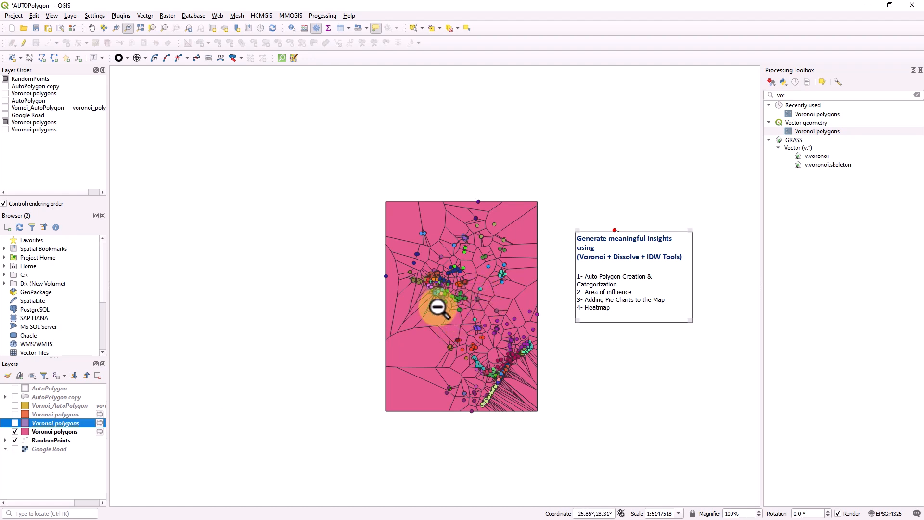
pyautogui.scroll(1, 485, 301)
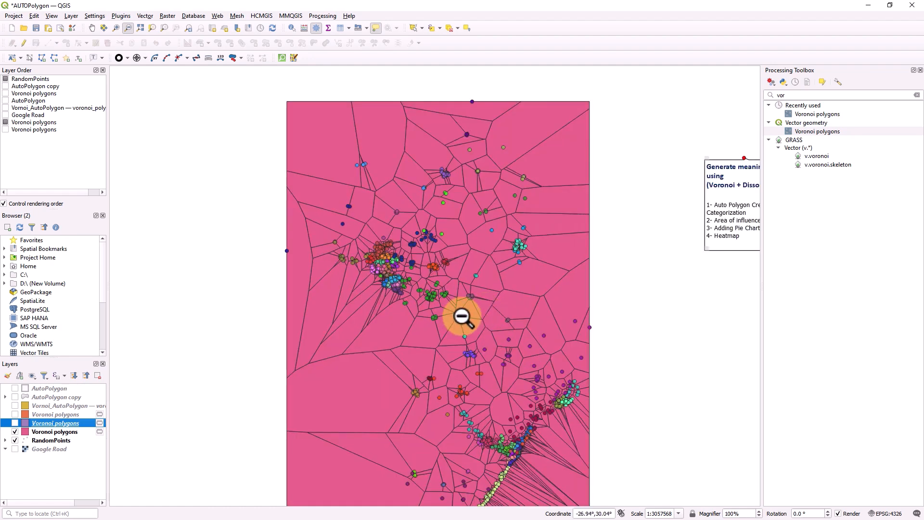
# Step: Look through the Vector geometry tools, search for "diss" and open the Dissolve tool from Vector geometry
pyautogui.click(916, 94)
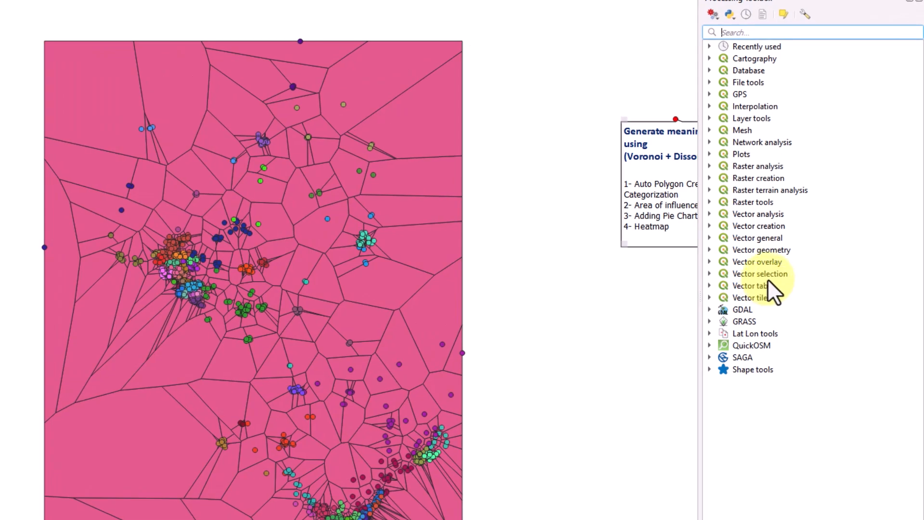
pyautogui.click(710, 250)
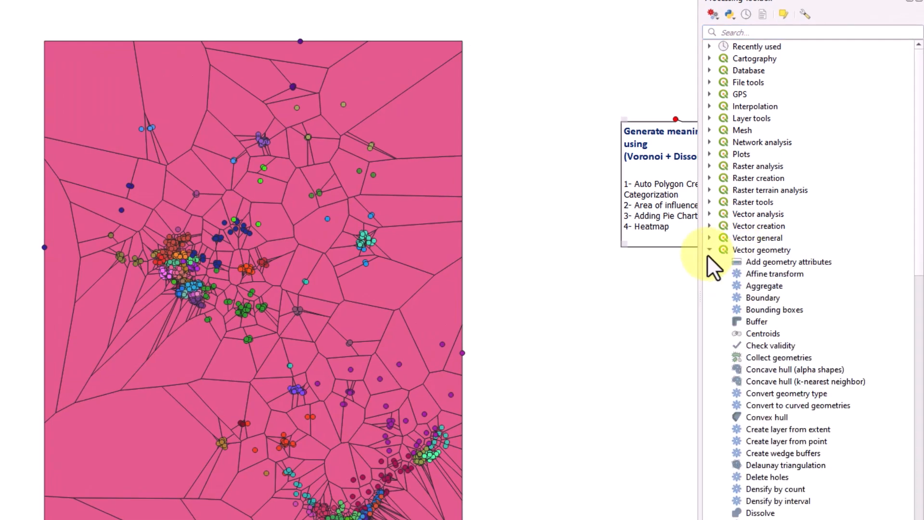
pyautogui.click(755, 284)
pyautogui.write('di')
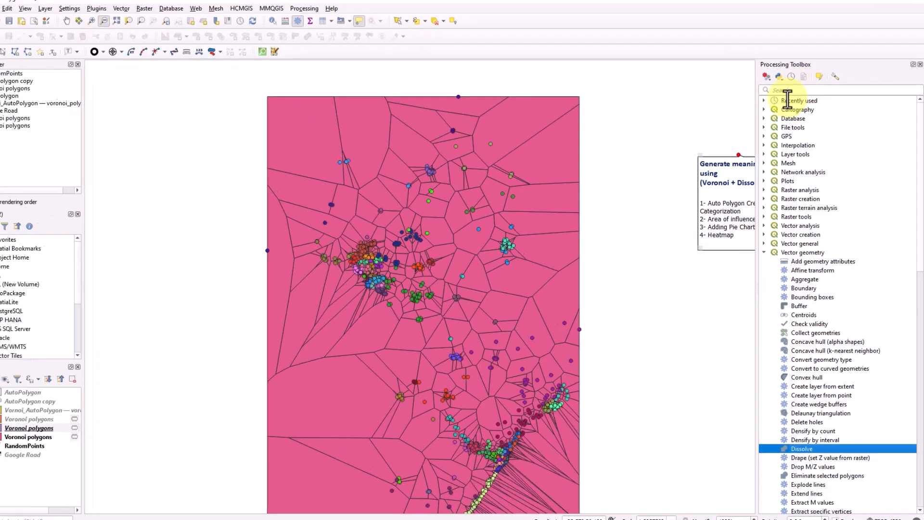
pyautogui.click(731, 32)
pyautogui.write('diss')
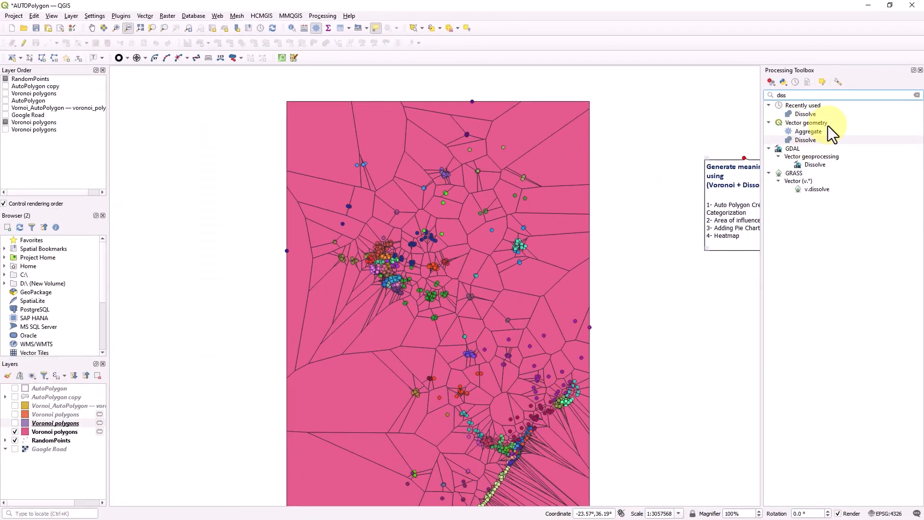
pyautogui.doubleClick(815, 140)
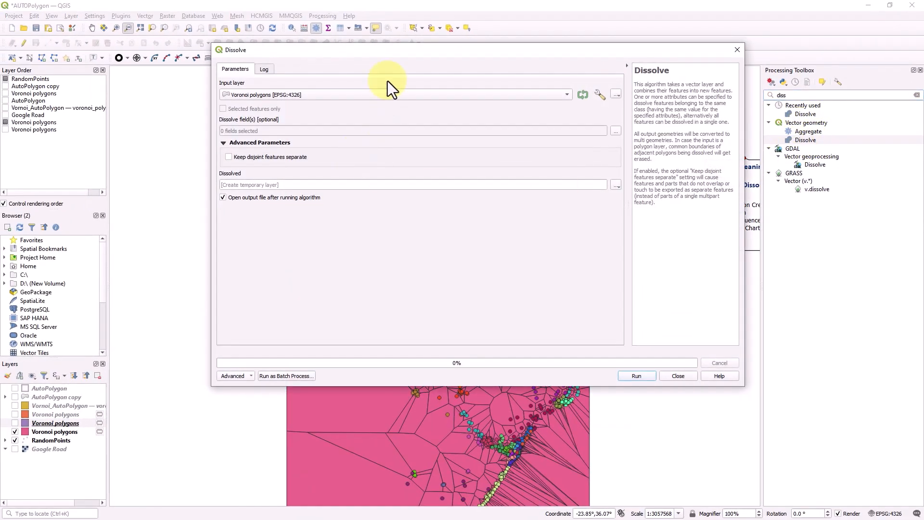
# Step: Set up Dissolve for the Voronoi polygons2 layer with City Name as the only dissolve field
pyautogui.moveTo(392, 54); pyautogui.dragTo(564, 156)
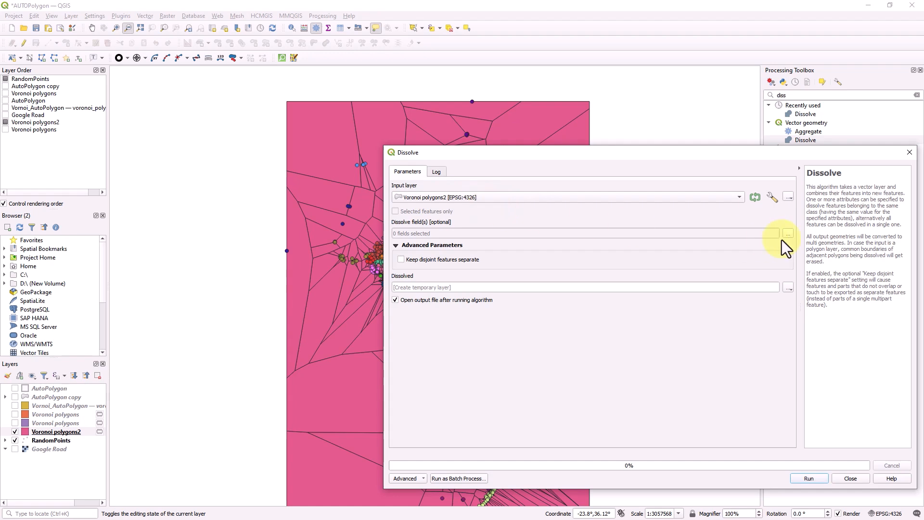
pyautogui.moveTo(530, 157); pyautogui.dragTo(415, 140)
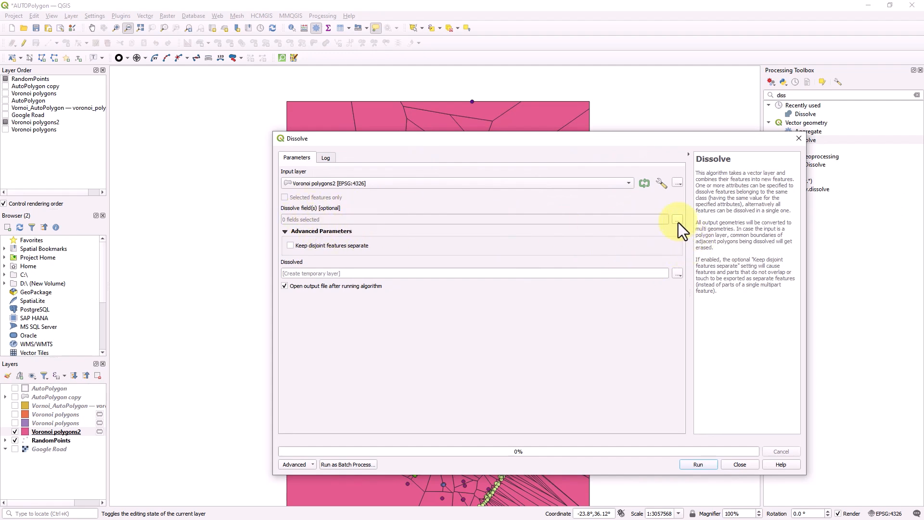
pyautogui.click(678, 221)
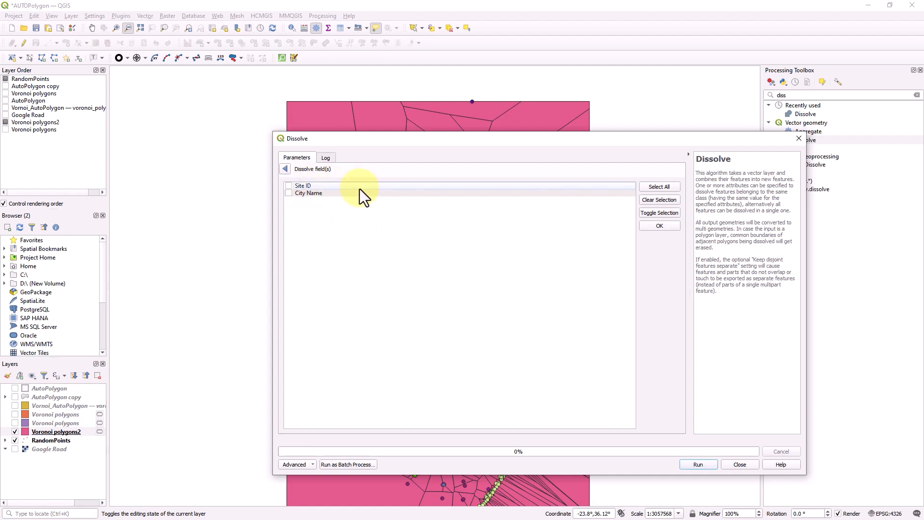
pyautogui.moveTo(414, 145); pyautogui.dragTo(639, 142)
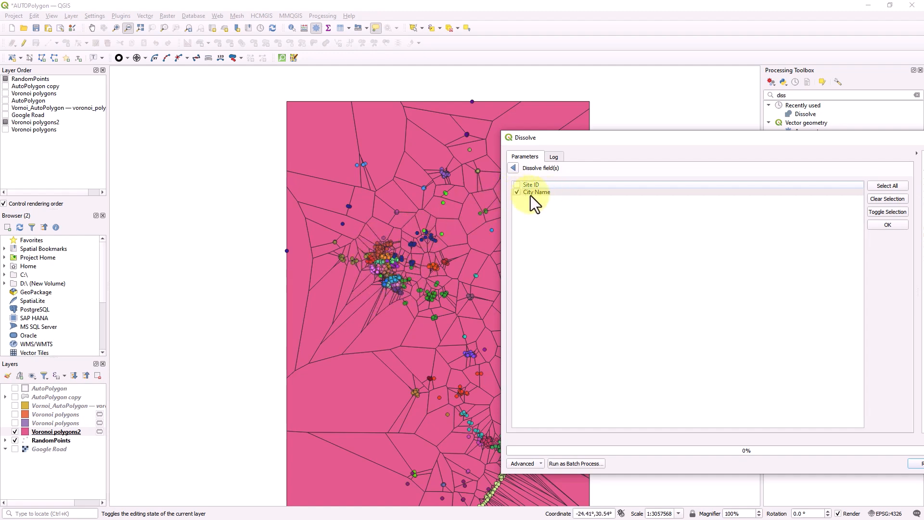
pyautogui.moveTo(662, 140); pyautogui.dragTo(561, 105)
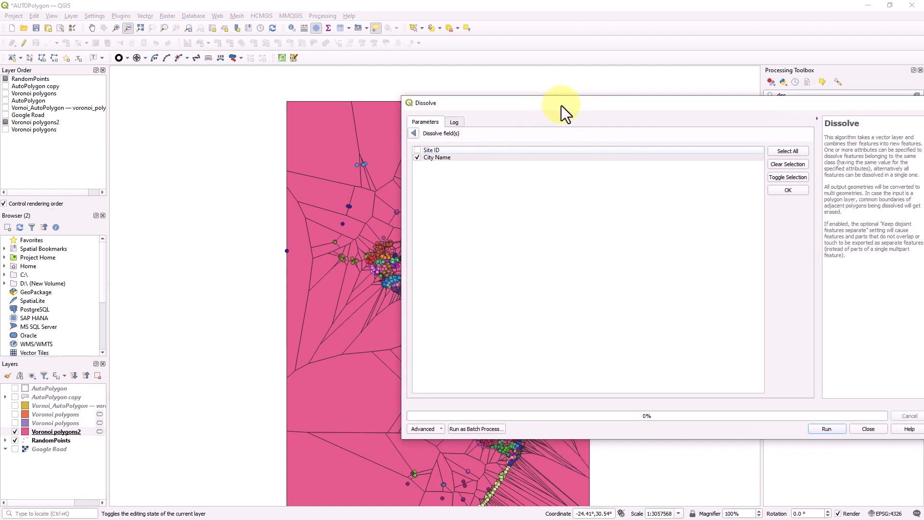
pyautogui.click(414, 134)
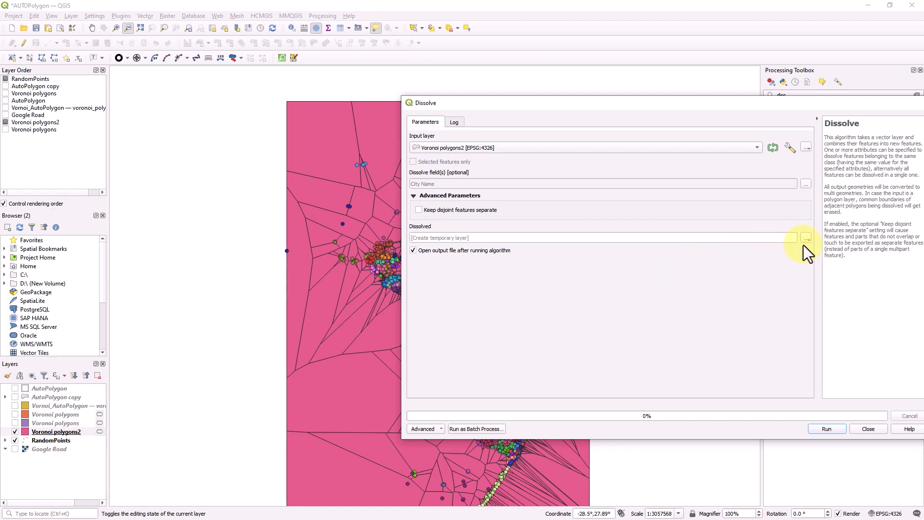
# Step: Run Dissolve into a temporary layer, close the tool and hide the Voronoi polygons2 layer
pyautogui.click(821, 429)
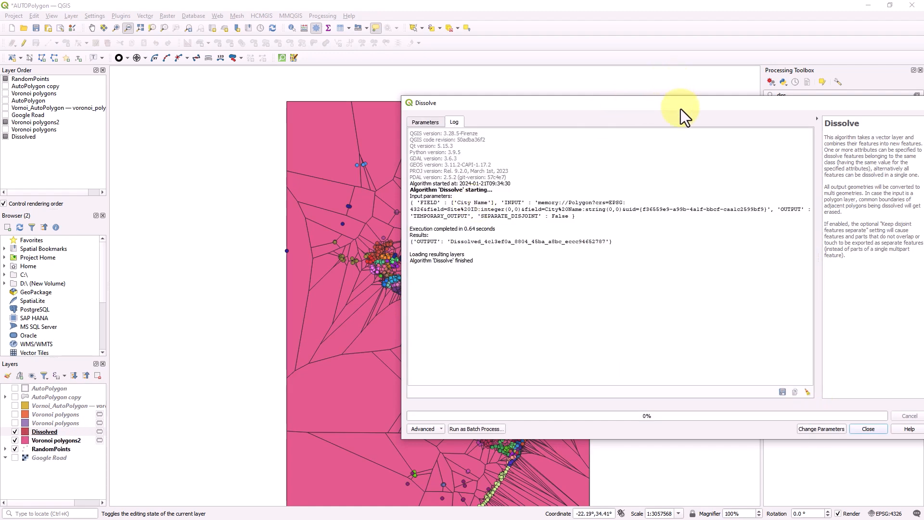
pyautogui.moveTo(681, 109); pyautogui.dragTo(544, 113)
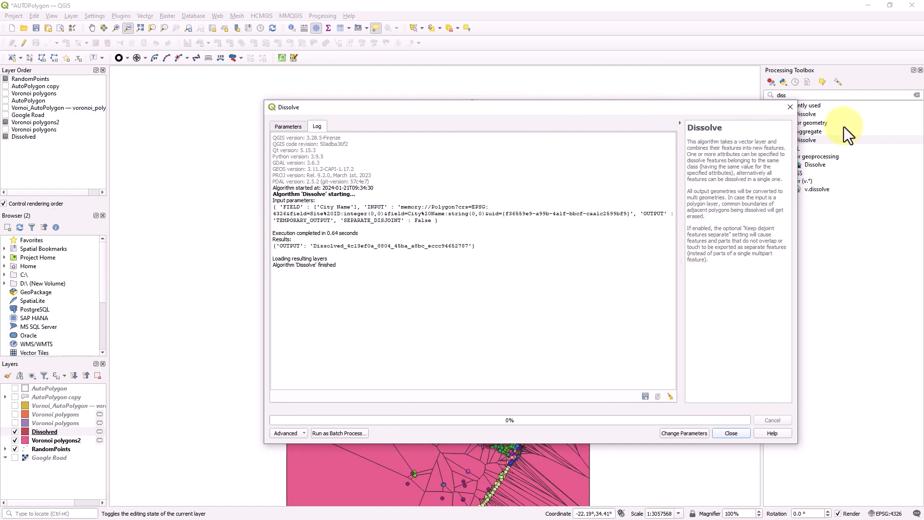
pyautogui.click(790, 108)
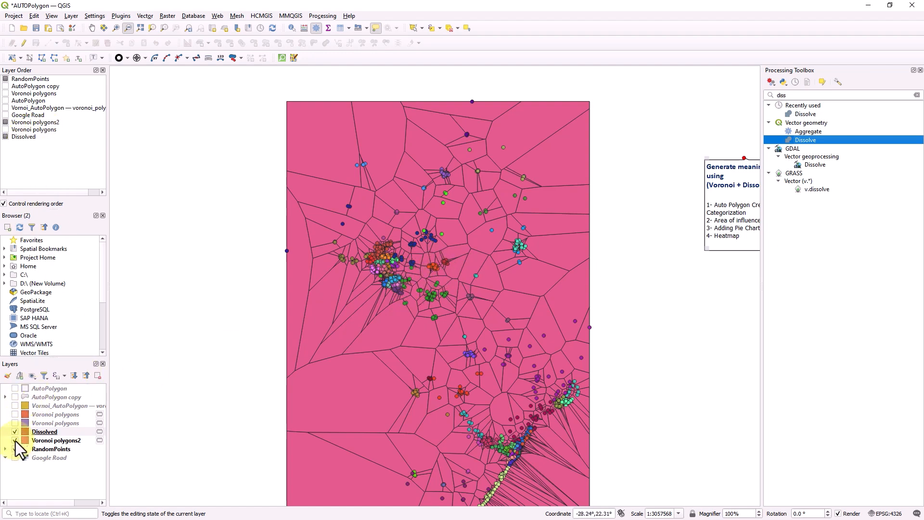
pyautogui.click(15, 439)
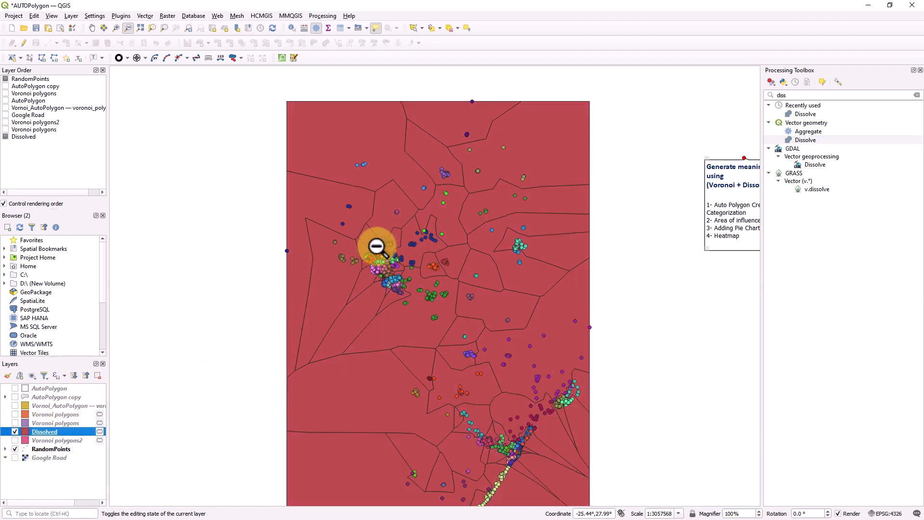
# Step: Examine the dissolved city polygons up close around the dense, differently coloured point clusters
pyautogui.scroll(3, 357, 258)
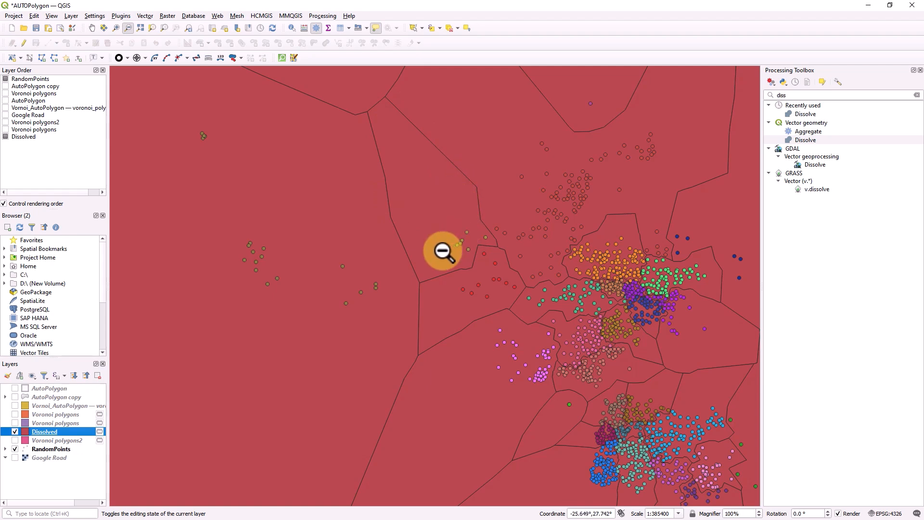
pyautogui.click(491, 275)
pyautogui.click(494, 277)
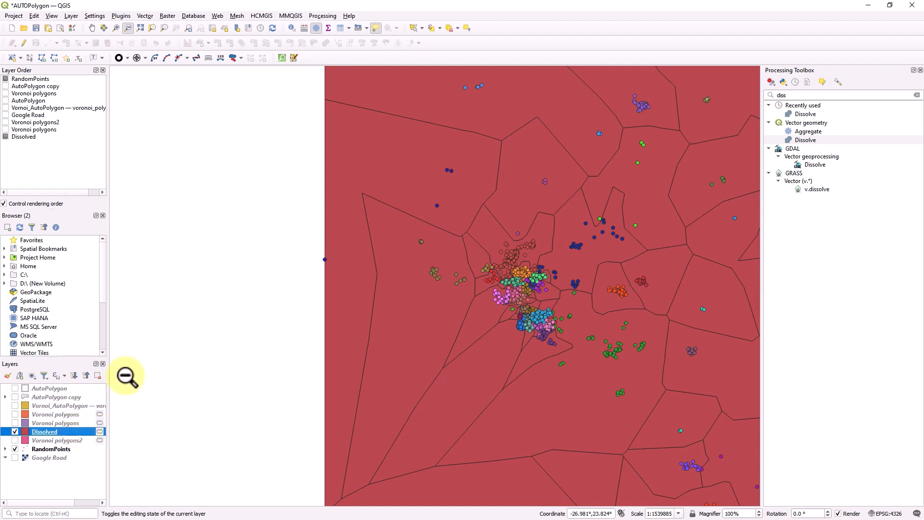
pyautogui.click(115, 28)
pyautogui.moveTo(369, 193); pyautogui.dragTo(658, 408)
pyautogui.click(436, 276)
pyautogui.click(452, 270)
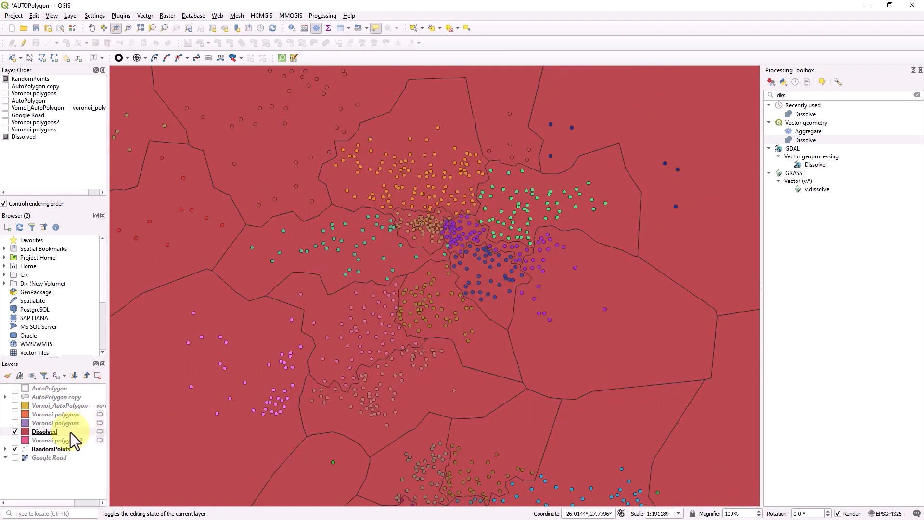
# Step: Open the Dissolved layer's symbology and set the fill style of its Simple Fill to No Brush
pyautogui.doubleClick(70, 432)
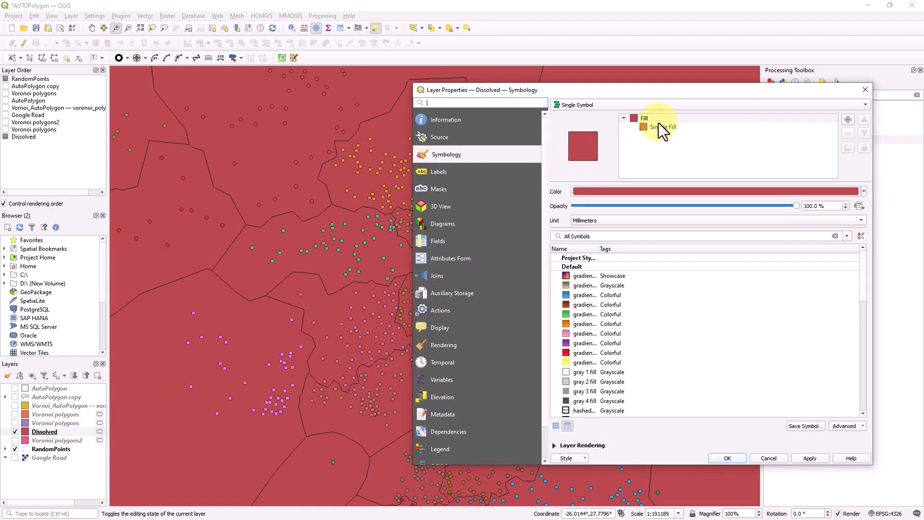
pyautogui.moveTo(639, 93); pyautogui.dragTo(606, 101)
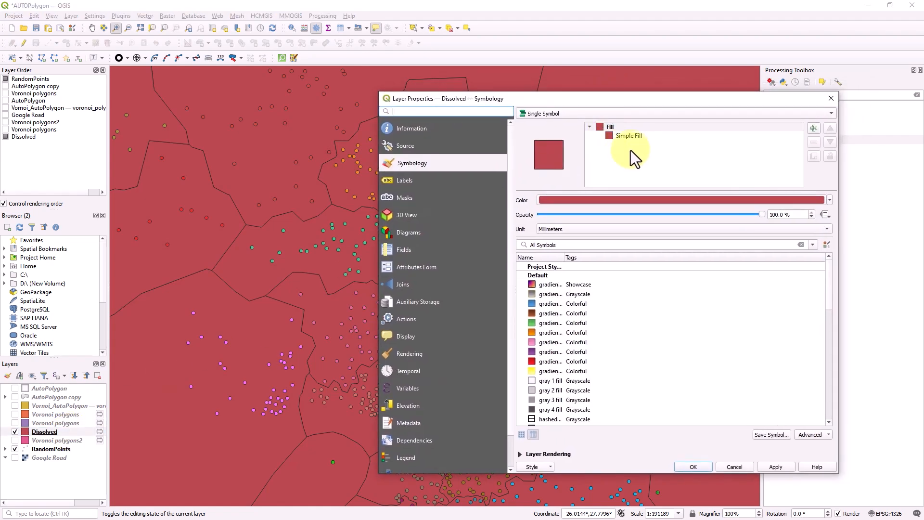
pyautogui.click(640, 137)
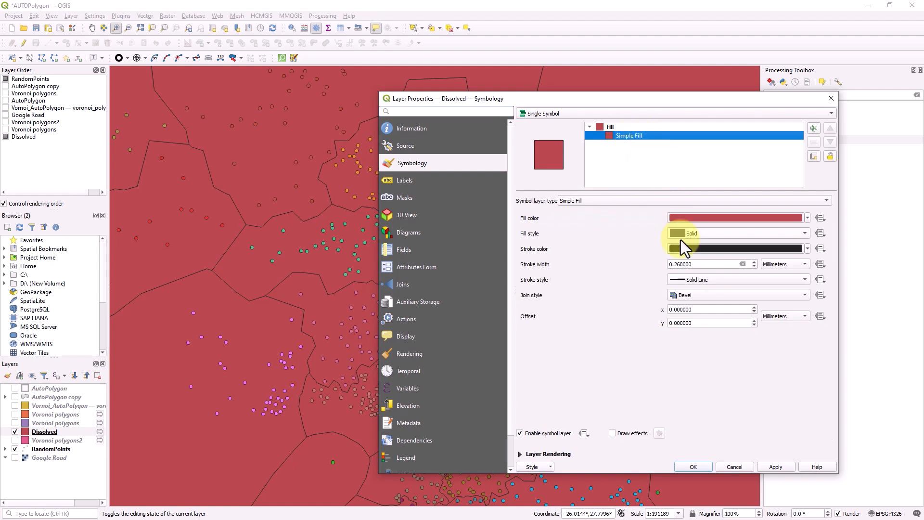
pyautogui.click(724, 237)
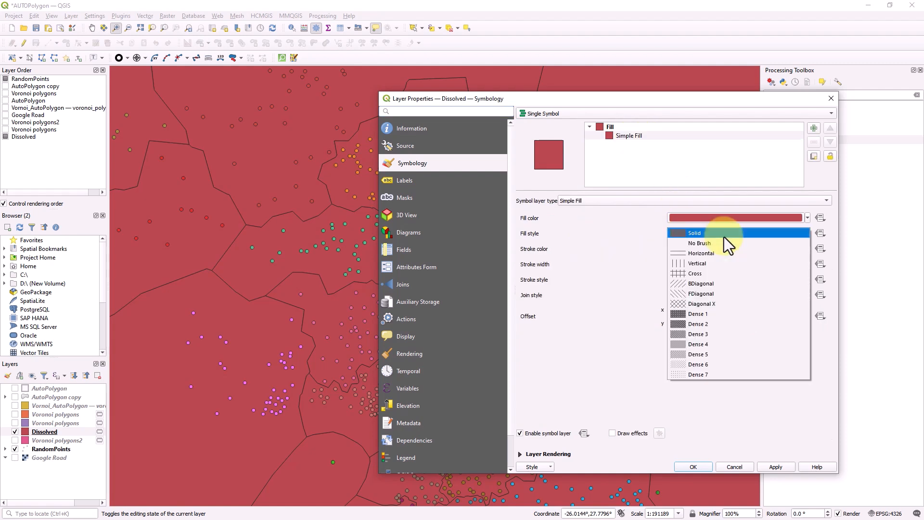
pyautogui.click(712, 245)
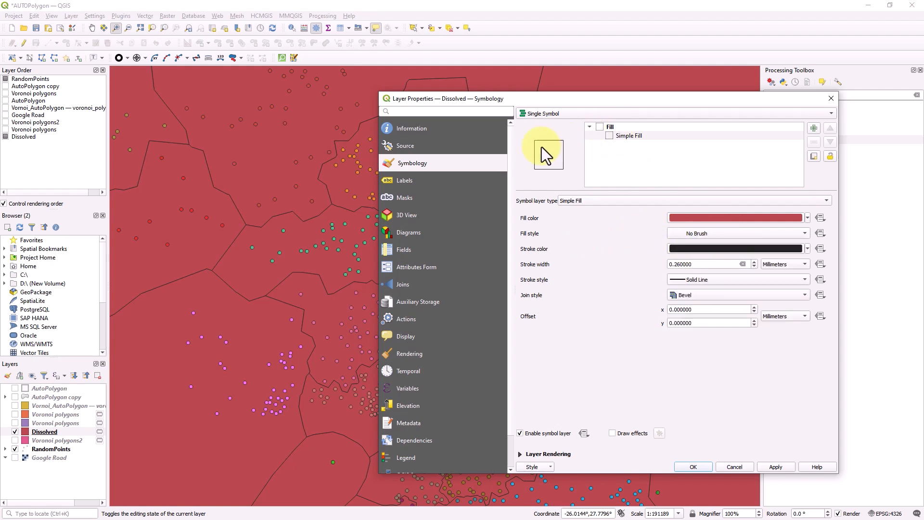
# Step: Set the Simple Fill's stroke colour to grey #a9a9a9, also storing that grey in an empty custom colour swatch
pyautogui.click(710, 248)
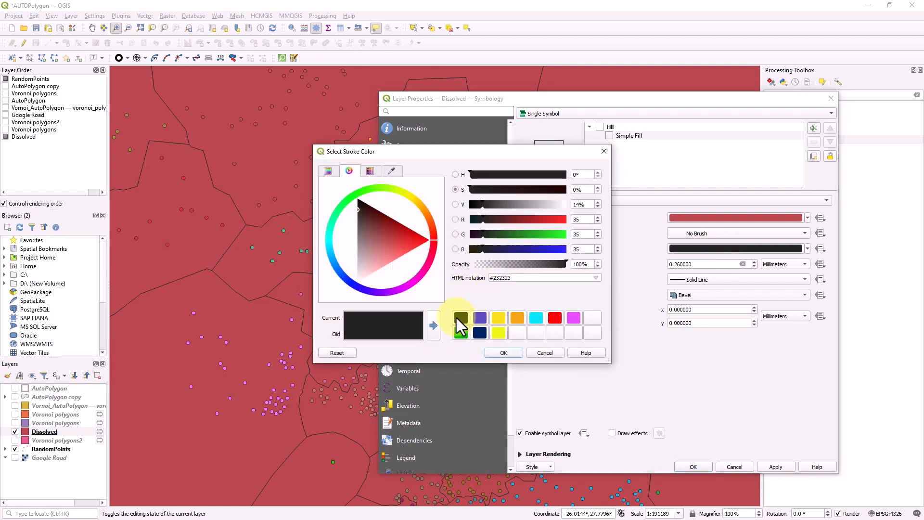
pyautogui.moveTo(547, 205)
pyautogui.mouseDown()
pyautogui.moveTo(531, 208)
pyautogui.moveTo(538, 214)
pyautogui.mouseUp()
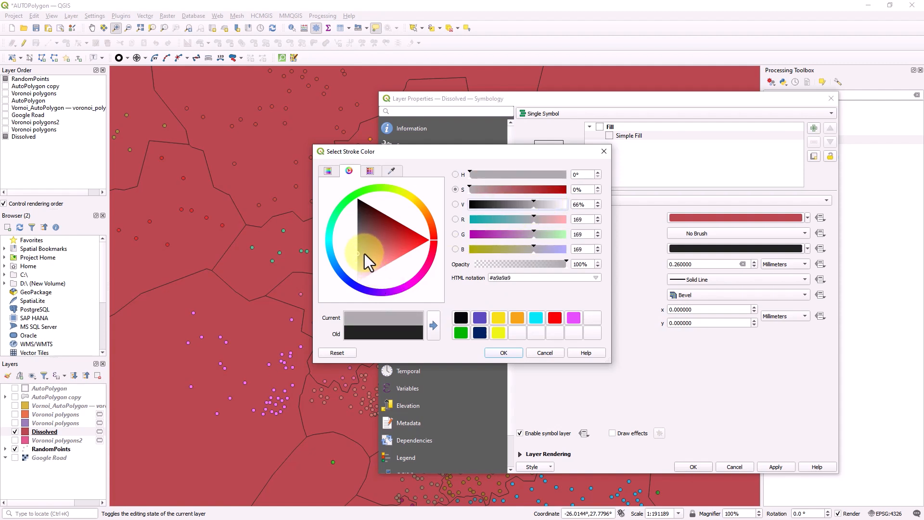
pyautogui.moveTo(388, 319); pyautogui.dragTo(517, 333)
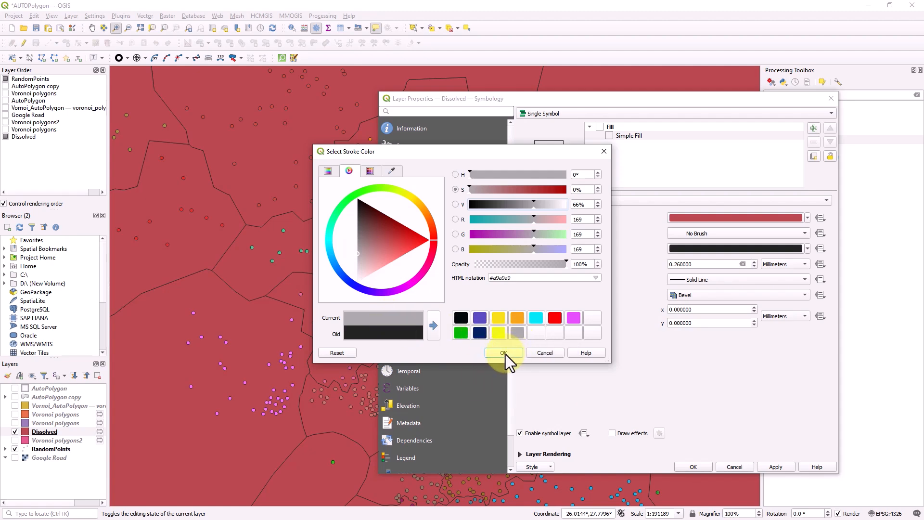
pyautogui.click(504, 352)
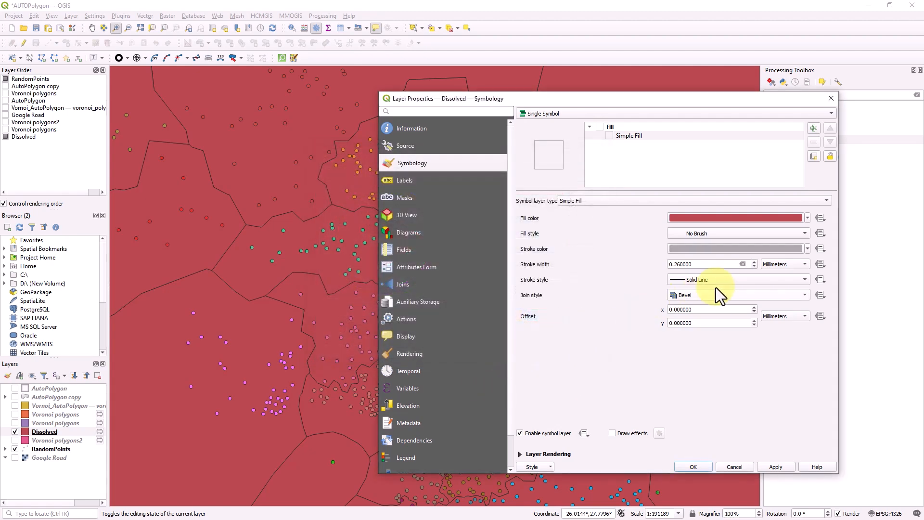
# Step: Set the Simple Fill's stroke width to 1.46 millimetres, apply it to the Dissolved layer and close its properties
pyautogui.click(754, 262)
pyautogui.click(755, 263)
pyautogui.click(755, 262)
pyautogui.click(754, 263)
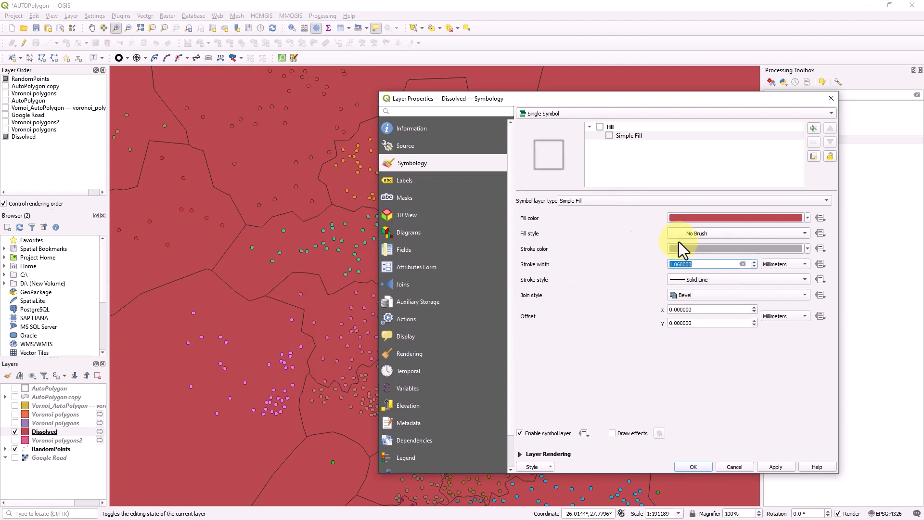
pyautogui.click(755, 262)
pyautogui.click(754, 261)
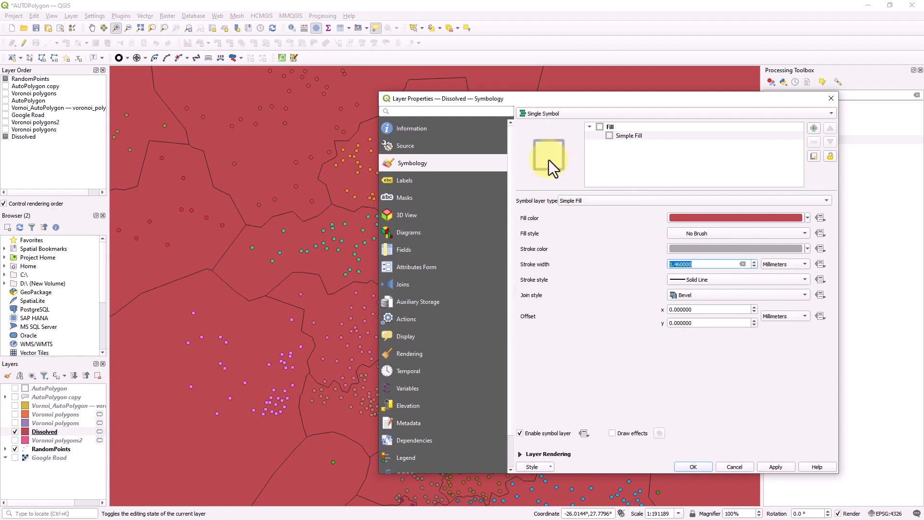
pyautogui.click(780, 466)
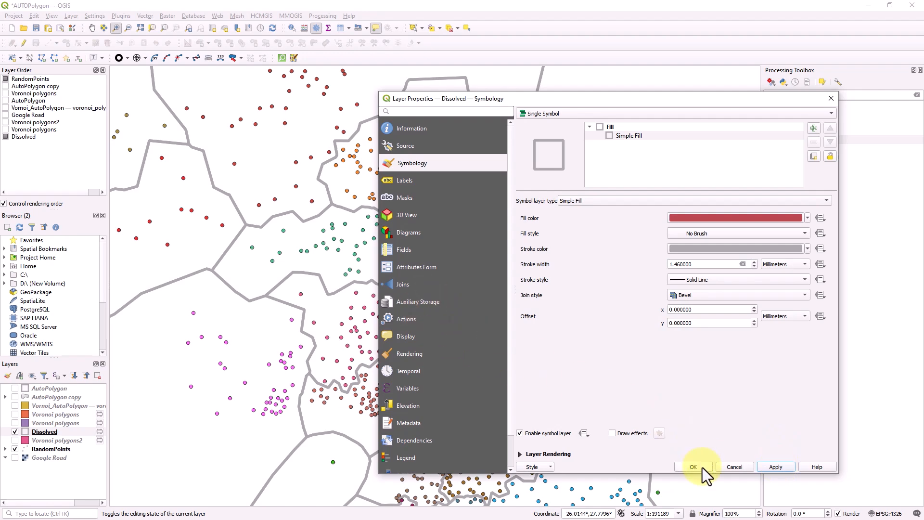
pyautogui.click(693, 467)
# Step: Examine the dissolved city outlines against the coloured point clusters, at overview scale and close to the dense centre
pyautogui.scroll(-1, 423, 315)
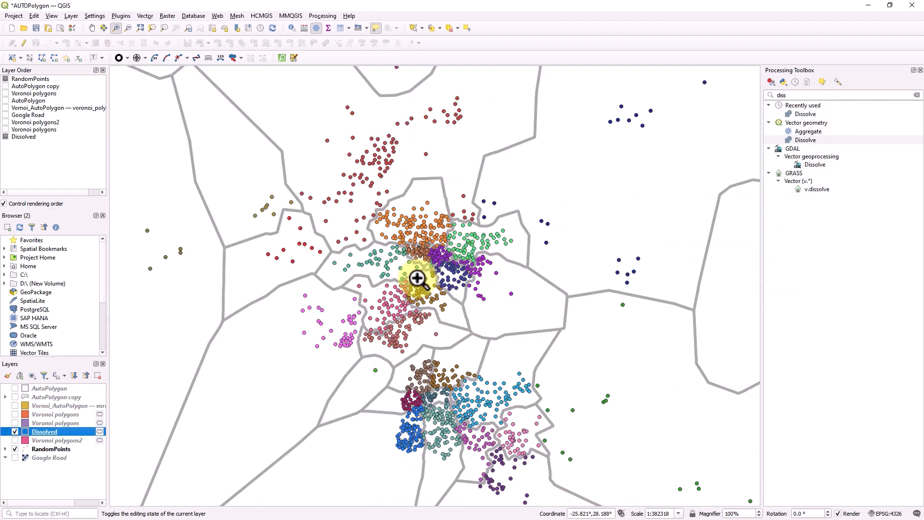
pyautogui.scroll(-1, 417, 278)
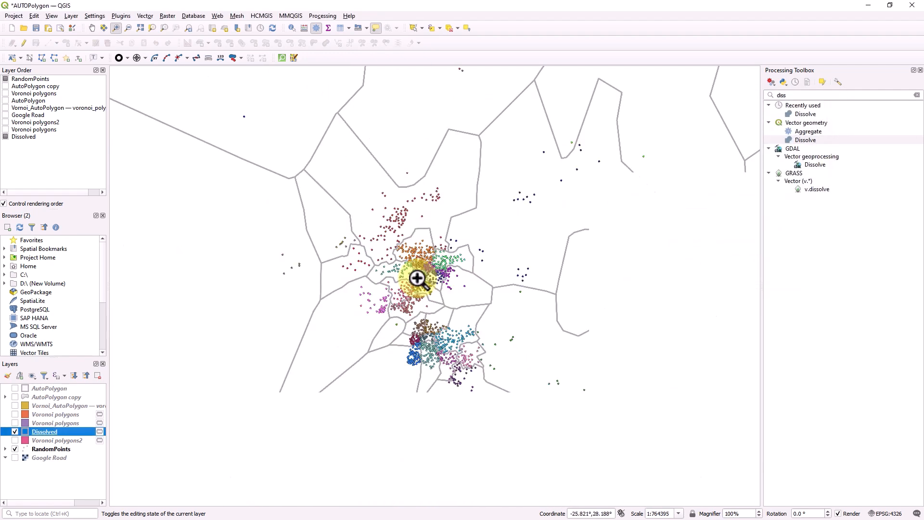
pyautogui.scroll(4, 523, 314)
pyautogui.scroll(-3, 523, 314)
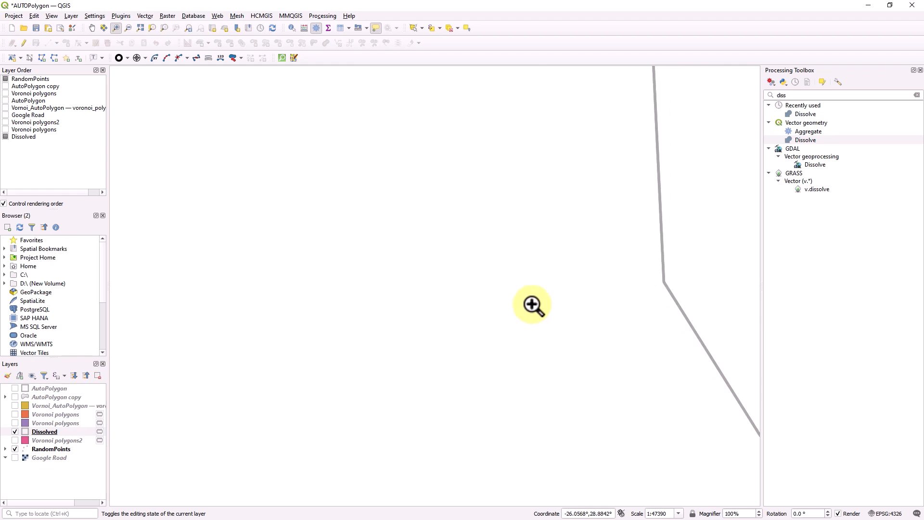
pyautogui.moveTo(155, 97); pyautogui.dragTo(483, 371)
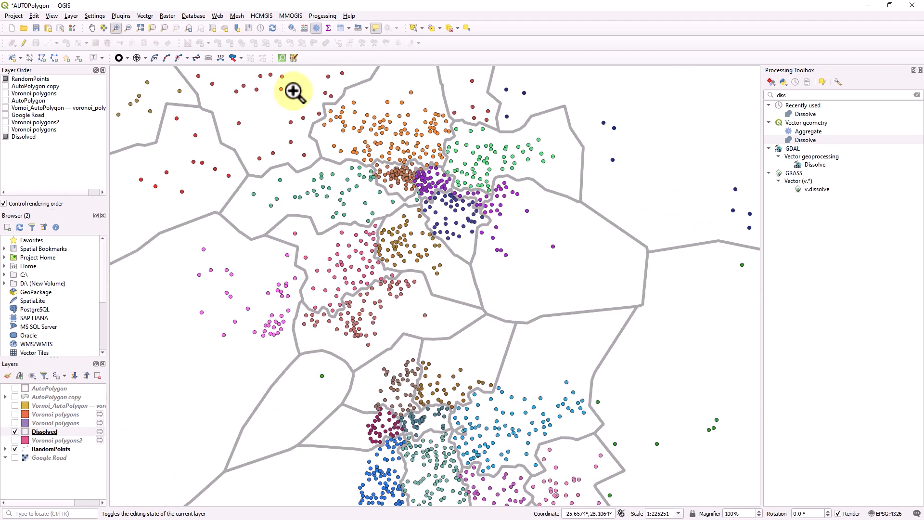
pyautogui.click(92, 28)
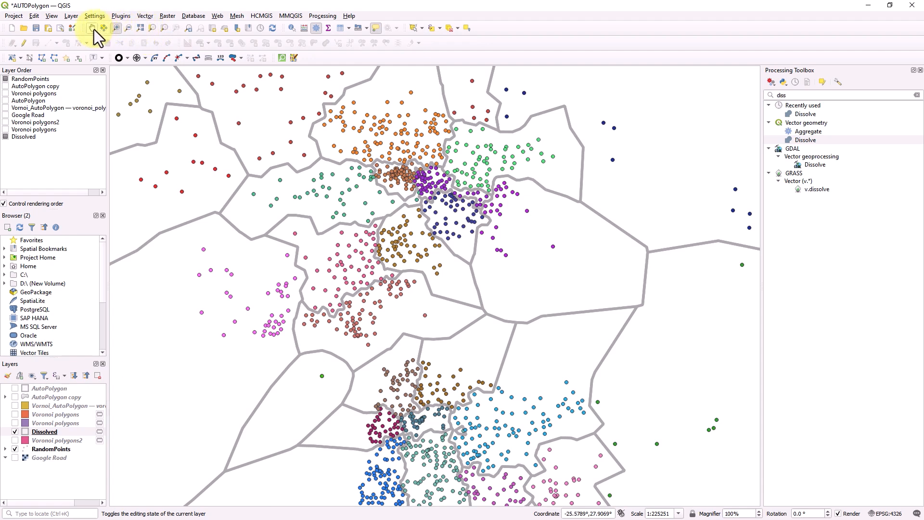
pyautogui.moveTo(398, 196); pyautogui.dragTo(378, 289)
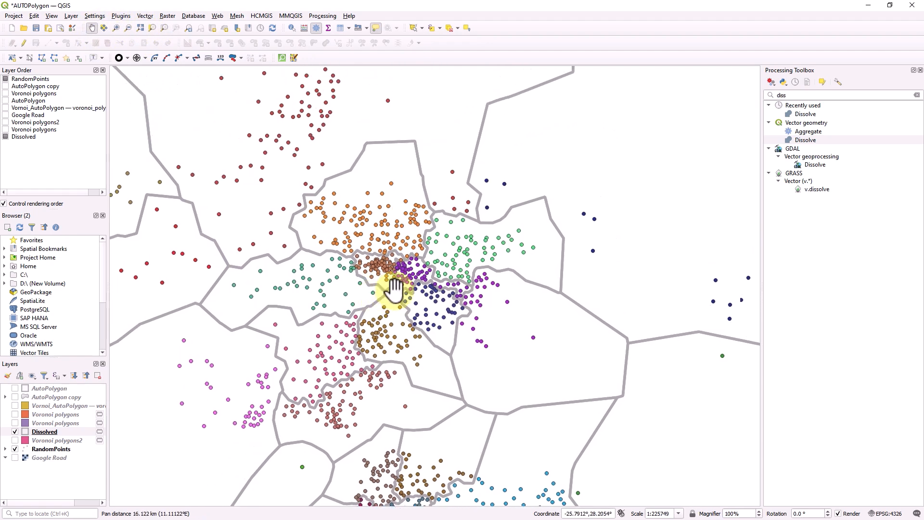
pyautogui.moveTo(509, 215); pyautogui.dragTo(478, 258)
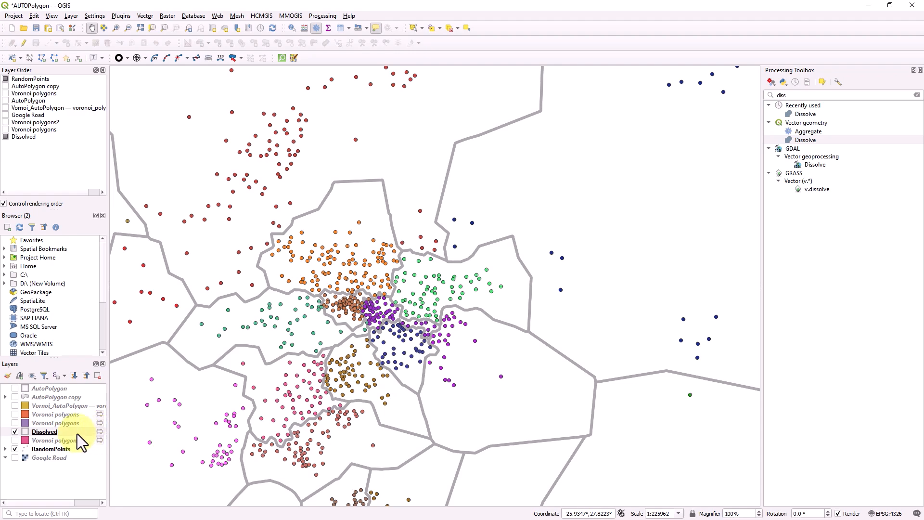
# Step: Put the Dissolved layer into editing mode and activate the Vertex Tool for the current layer
pyautogui.click(76, 434)
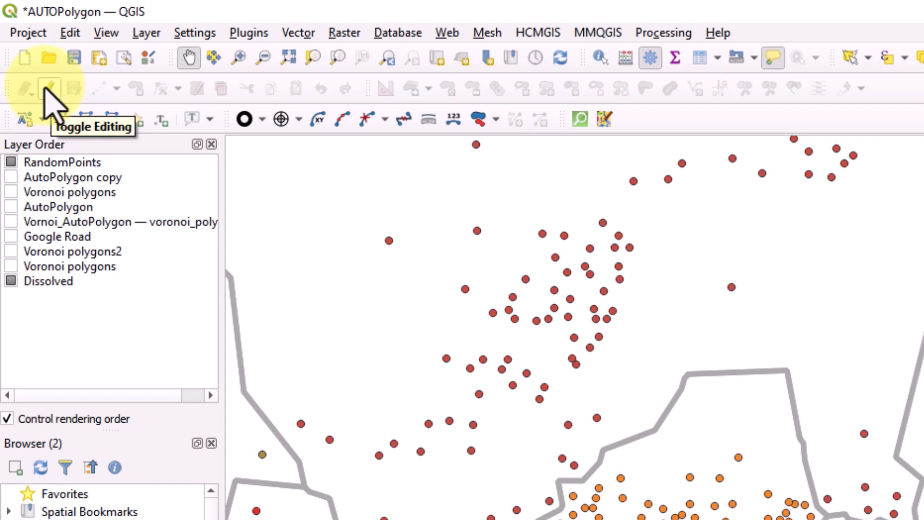
pyautogui.click(48, 89)
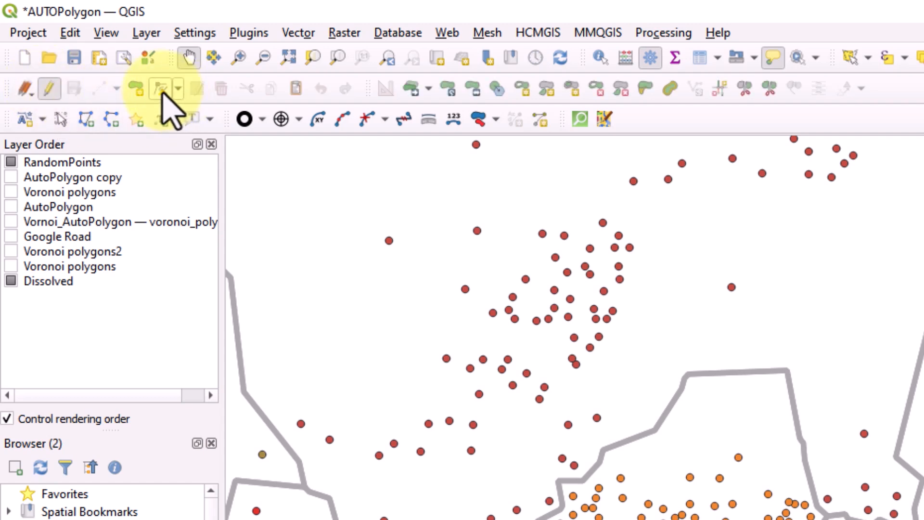
pyautogui.click(178, 88)
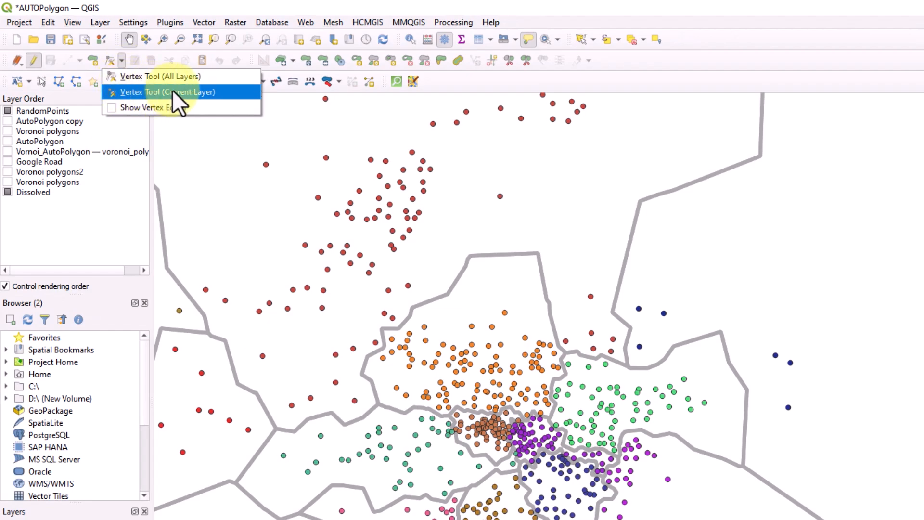
pyautogui.click(172, 91)
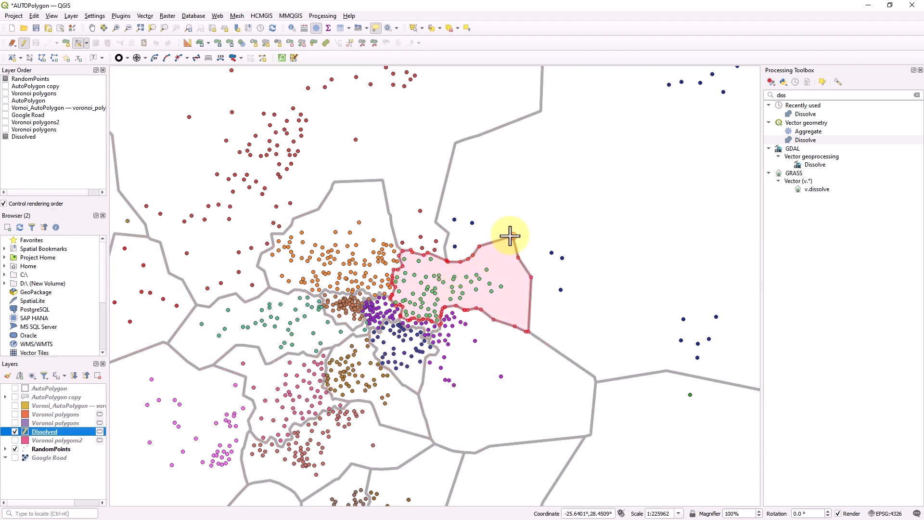
# Step: Move the peaked corner vertex of the green-point polygon inward, along with the adjoining polygon's matching vertex, then save and stop editing
pyautogui.scroll(2, 510, 236)
pyautogui.click(521, 238)
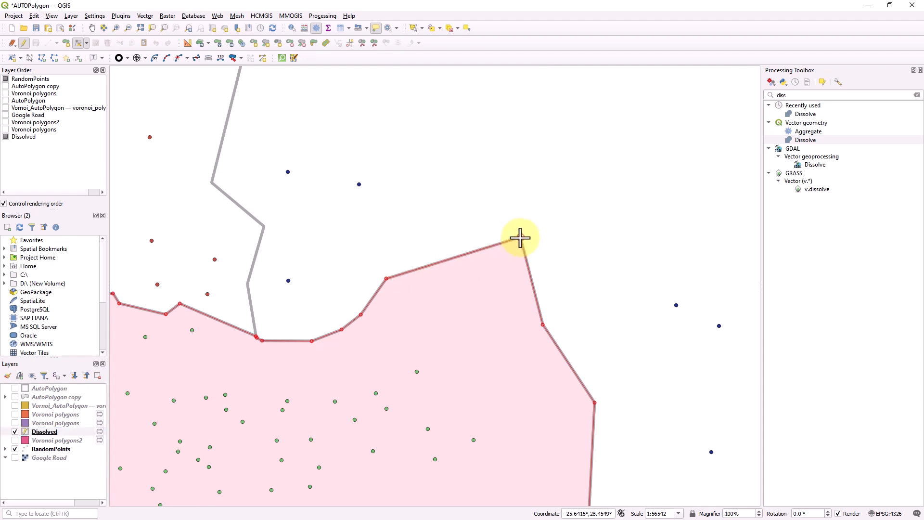
pyautogui.click(477, 307)
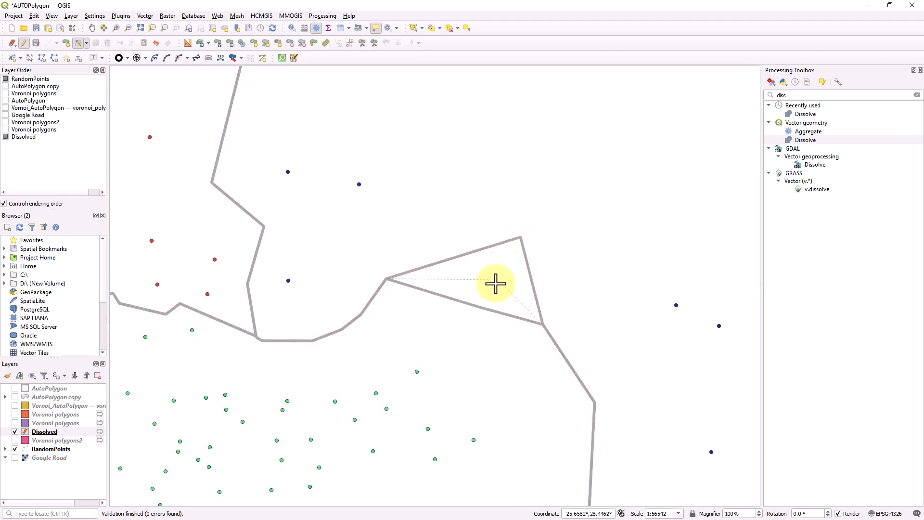
pyautogui.click(479, 307)
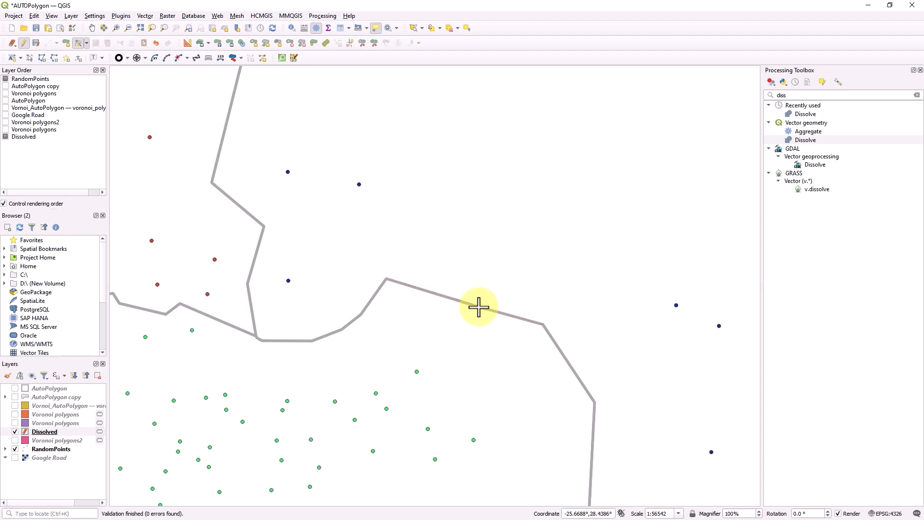
pyautogui.scroll(-3, 476, 303)
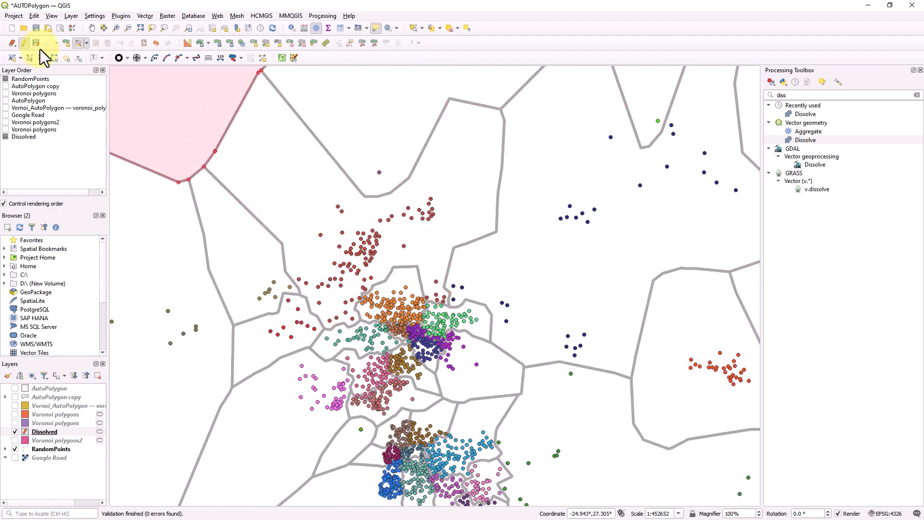
pyautogui.click(24, 45)
pyautogui.click(440, 270)
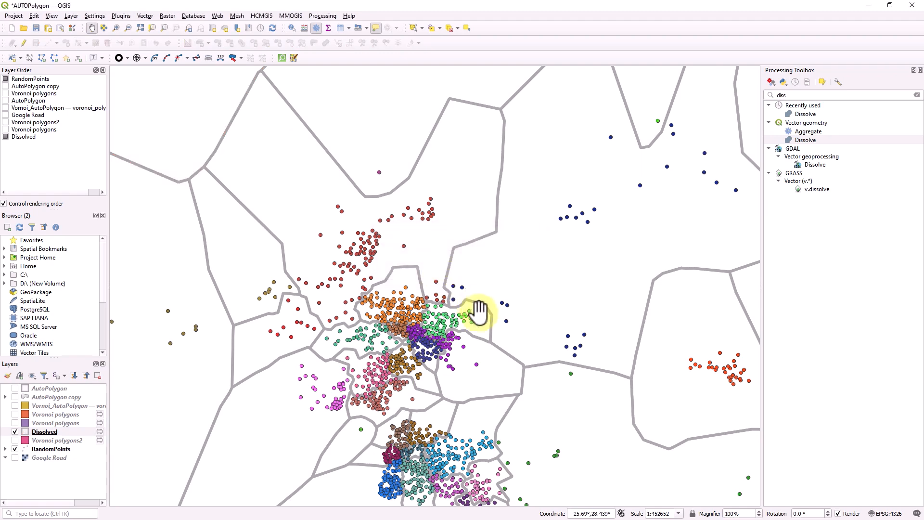
# Step: Hide the RandomPoints layer so that only the dissolved city outlines are drawn
pyautogui.moveTo(424, 277); pyautogui.dragTo(472, 190)
pyautogui.moveTo(464, 290); pyautogui.dragTo(410, 243)
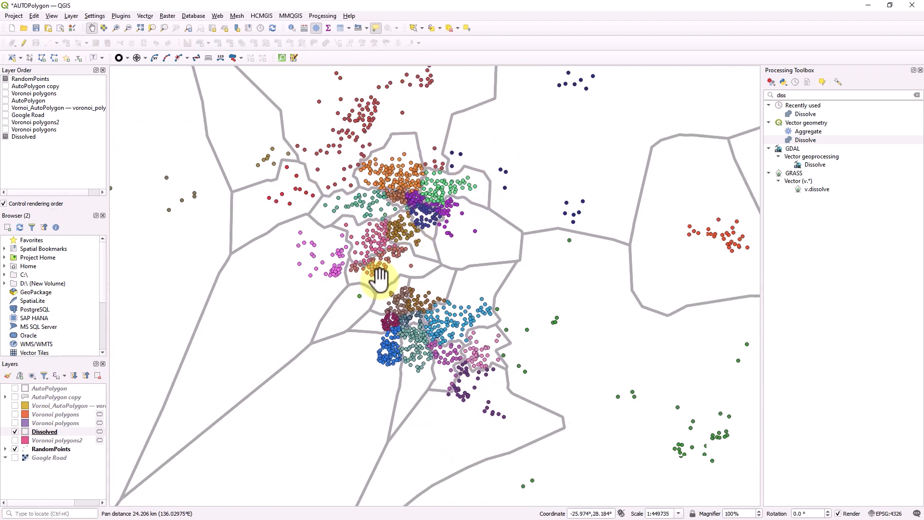
pyautogui.click(15, 449)
pyautogui.moveTo(429, 304); pyautogui.dragTo(478, 348)
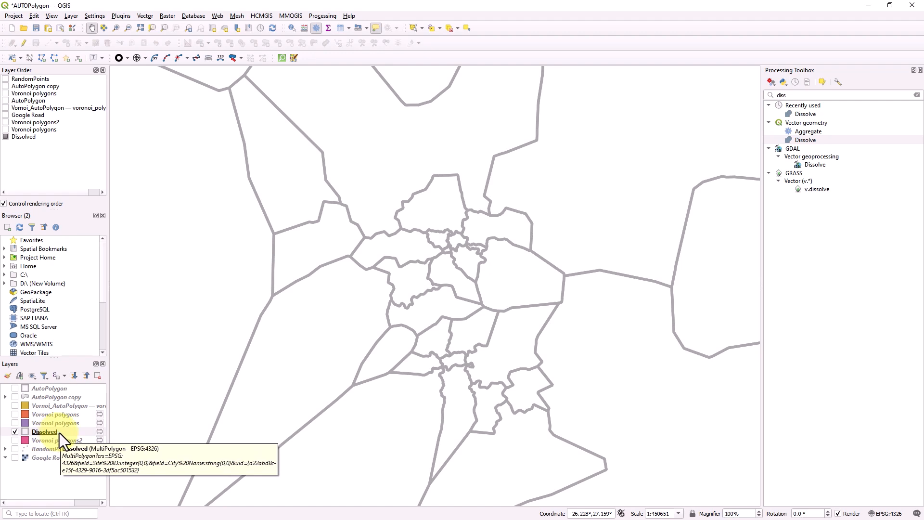
# Step: Open the Dissolved layer's label settings and turn on Single Labels using the City Name field
pyautogui.doubleClick(60, 433)
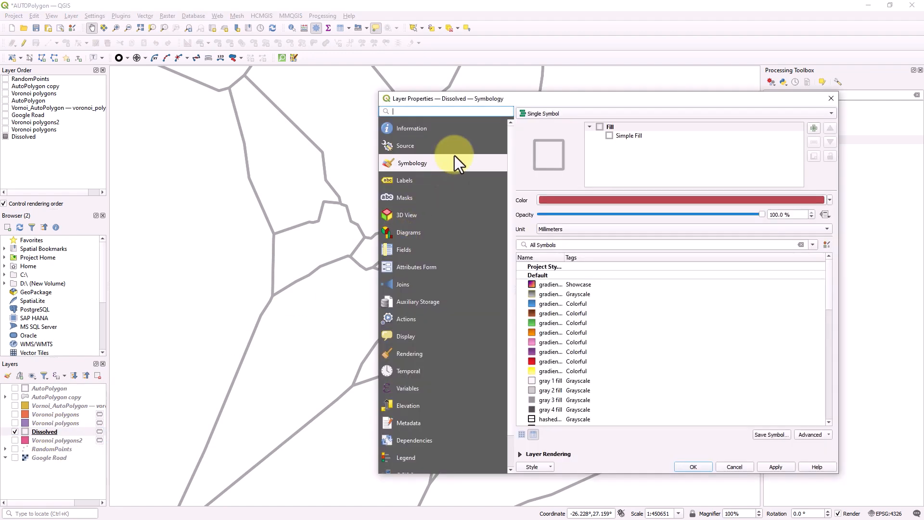
pyautogui.click(409, 181)
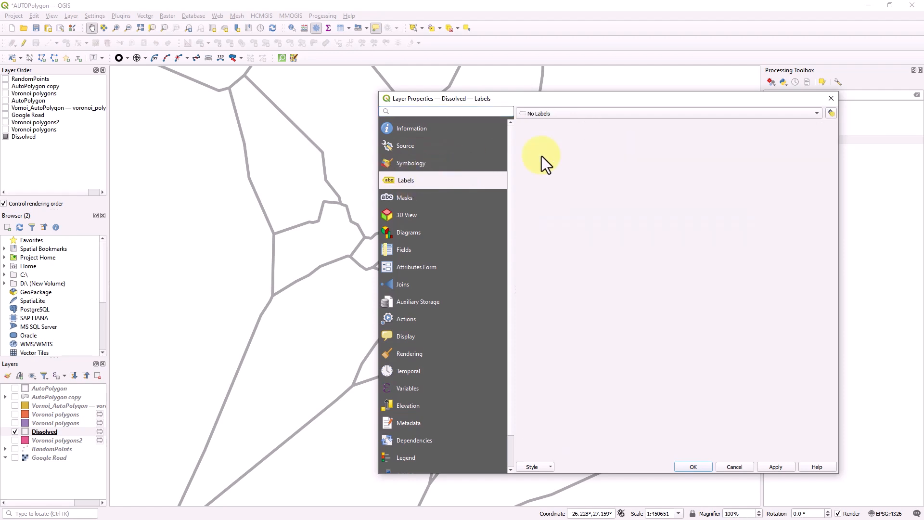
pyautogui.click(625, 114)
pyautogui.click(567, 123)
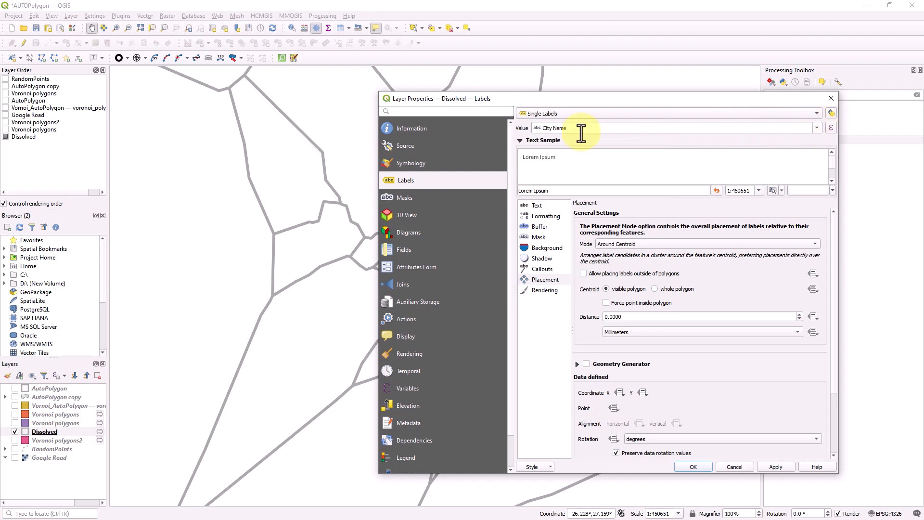
pyautogui.click(818, 128)
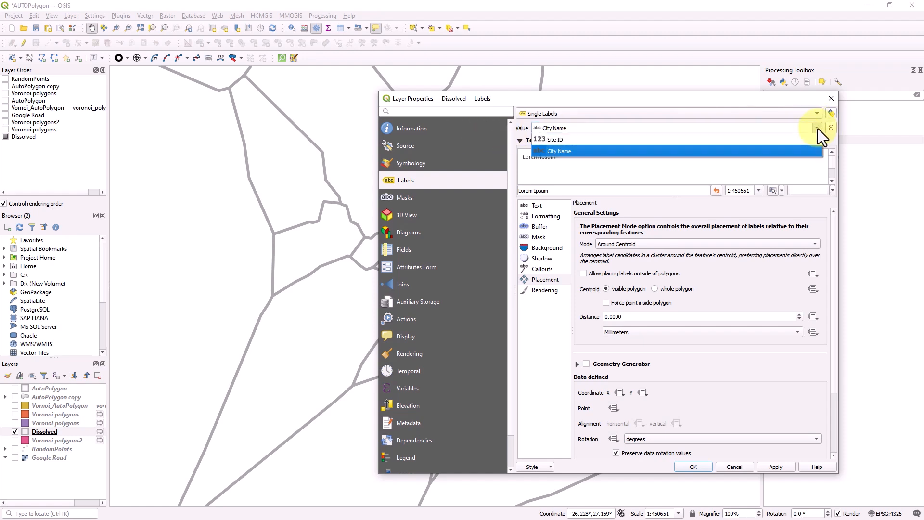
pyautogui.click(567, 152)
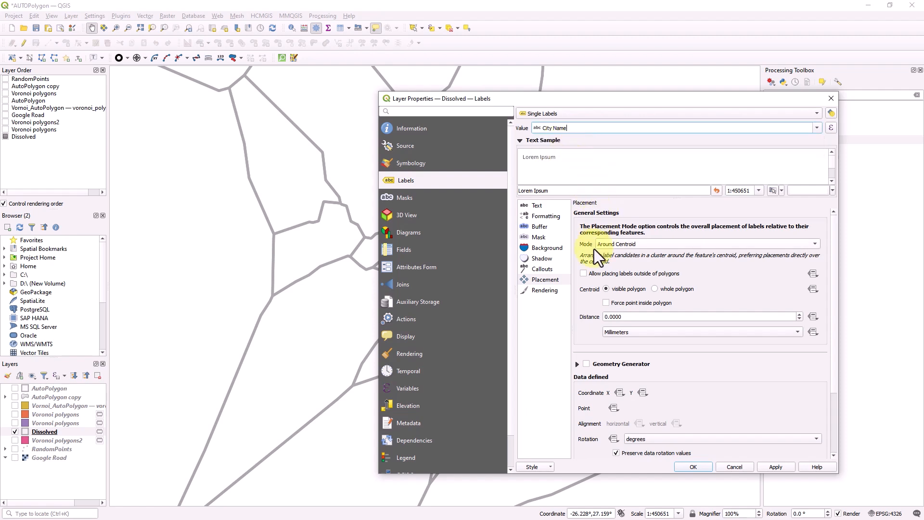
# Step: Enable a text buffer for the labels, colour it yellow #eaf511, apply the settings and close the properties
pyautogui.click(540, 228)
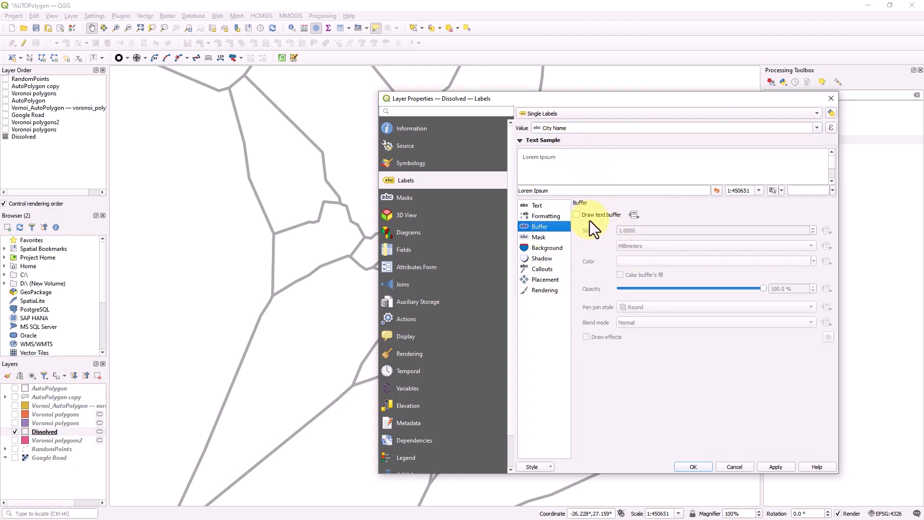
pyautogui.click(590, 219)
pyautogui.click(648, 261)
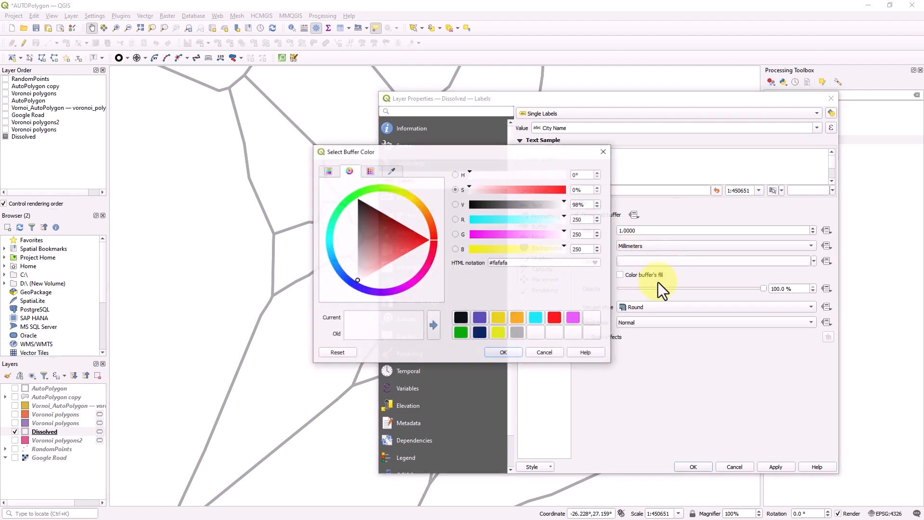
pyautogui.click(498, 337)
pyautogui.click(504, 352)
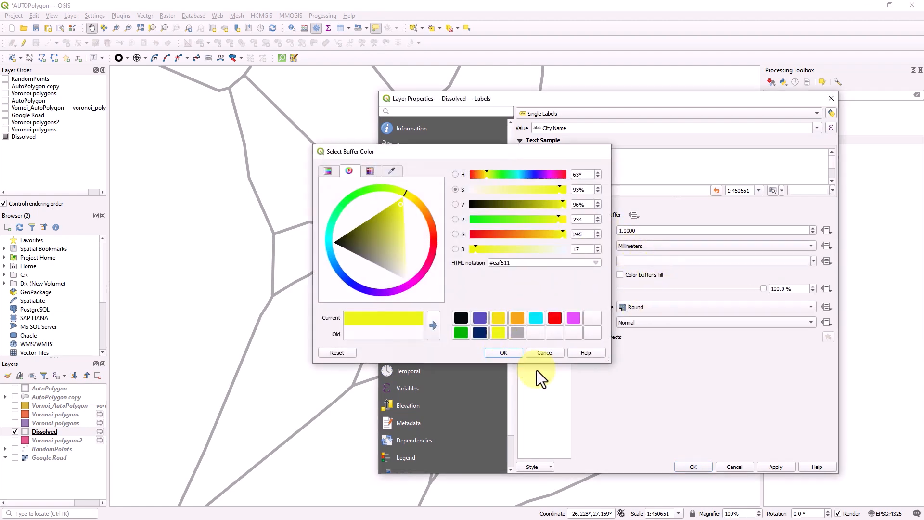
pyautogui.click(774, 463)
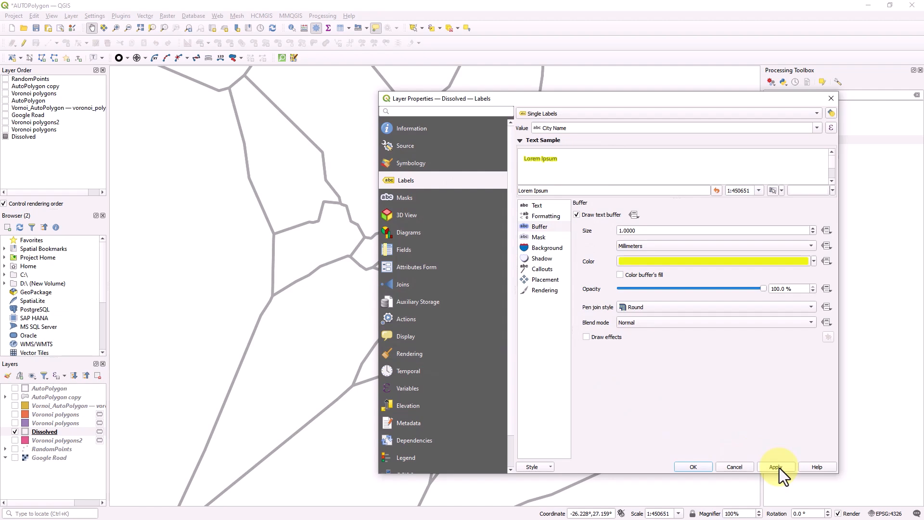
pyautogui.click(707, 466)
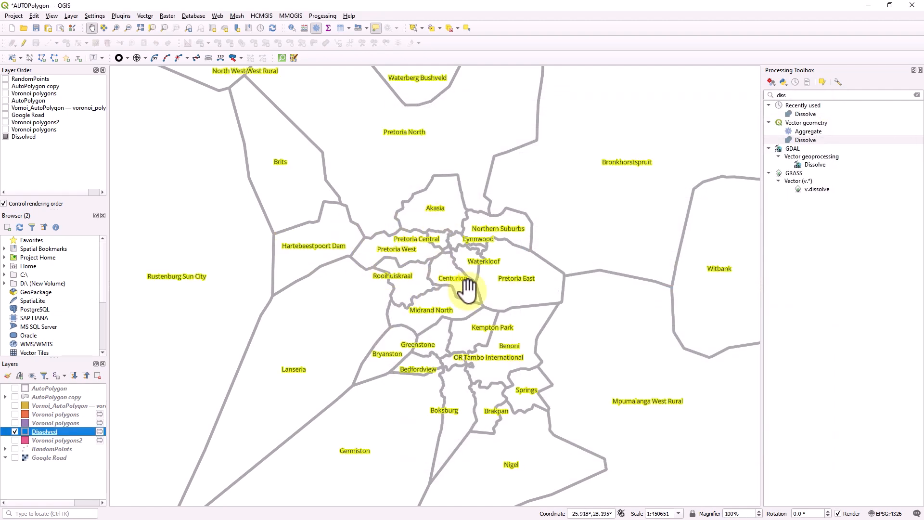
# Step: Open the Dissolved layer's symbology, switch it to Categorized and classify the polygons by the City Name field
pyautogui.moveTo(457, 311); pyautogui.dragTo(423, 263)
pyautogui.scroll(-1, 426, 270)
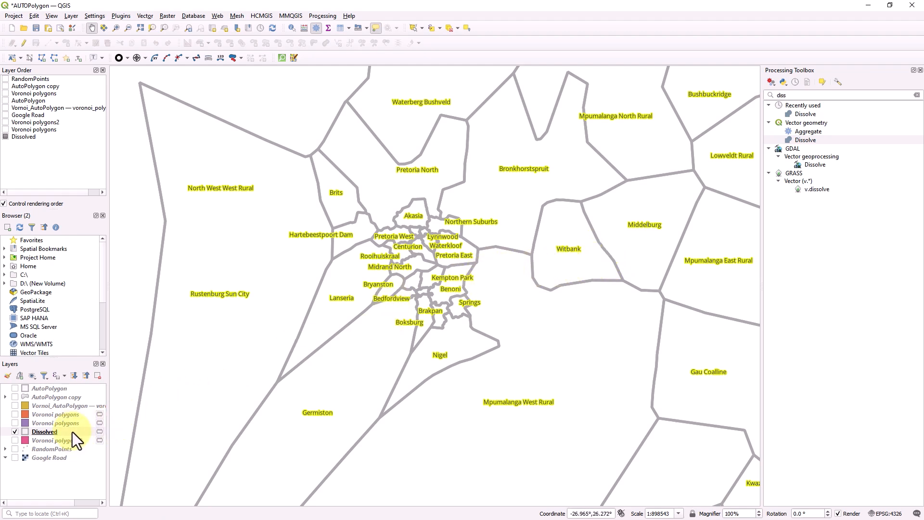
pyautogui.click(67, 432)
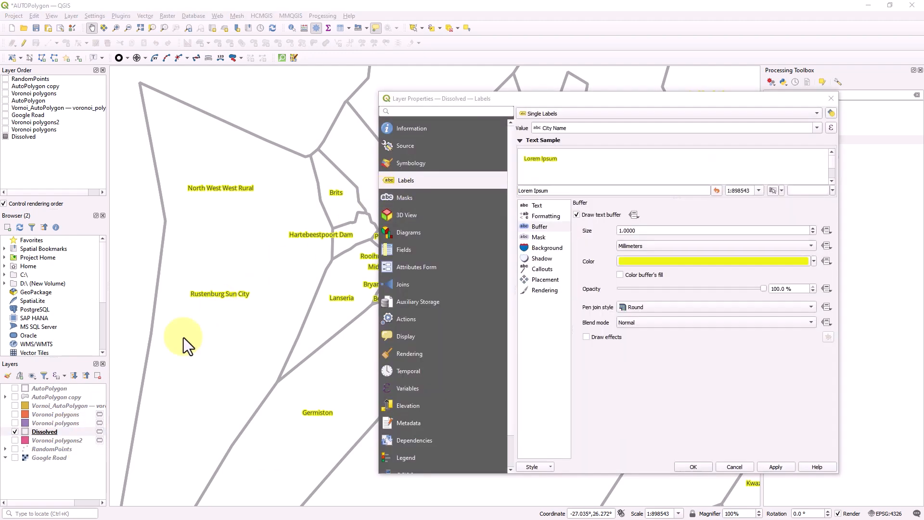
pyautogui.click(406, 165)
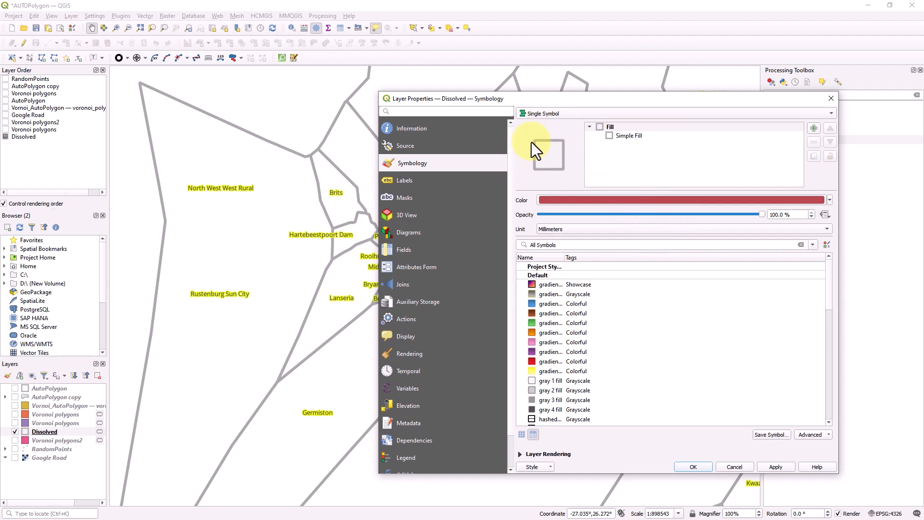
pyautogui.click(547, 118)
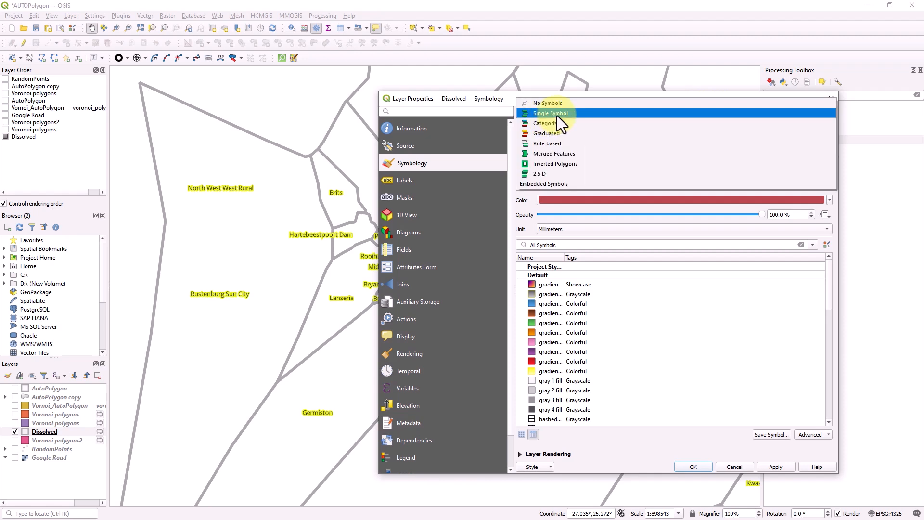
pyautogui.click(564, 124)
pyautogui.moveTo(574, 99)
pyautogui.mouseDown()
pyautogui.moveTo(551, 95)
pyautogui.moveTo(574, 101)
pyautogui.mouseUp()
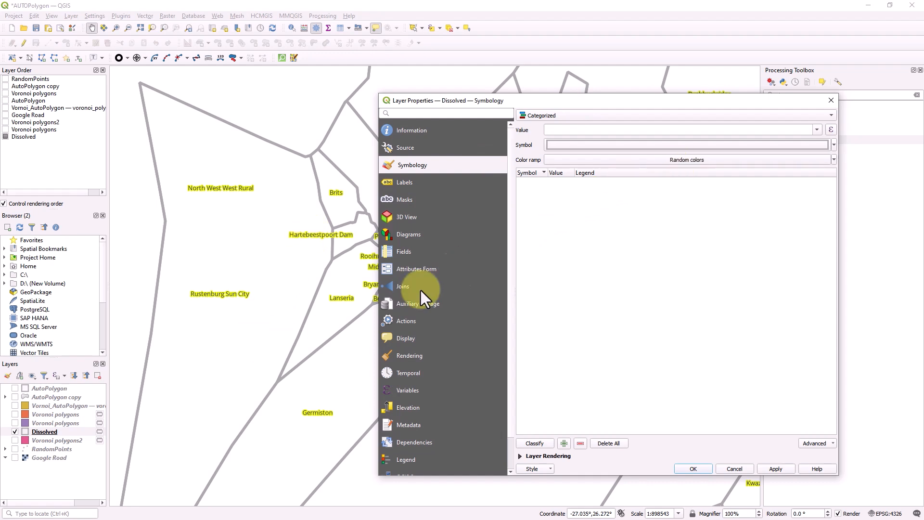
pyautogui.click(817, 130)
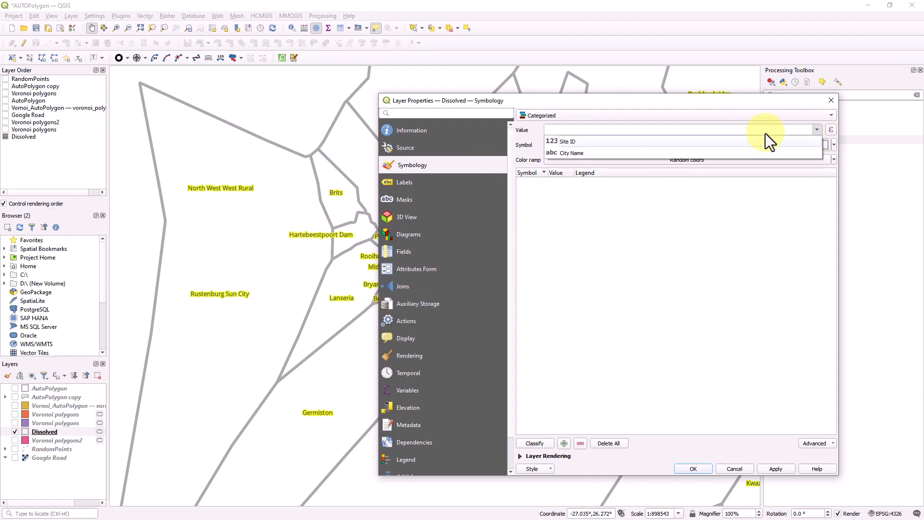
pyautogui.click(584, 154)
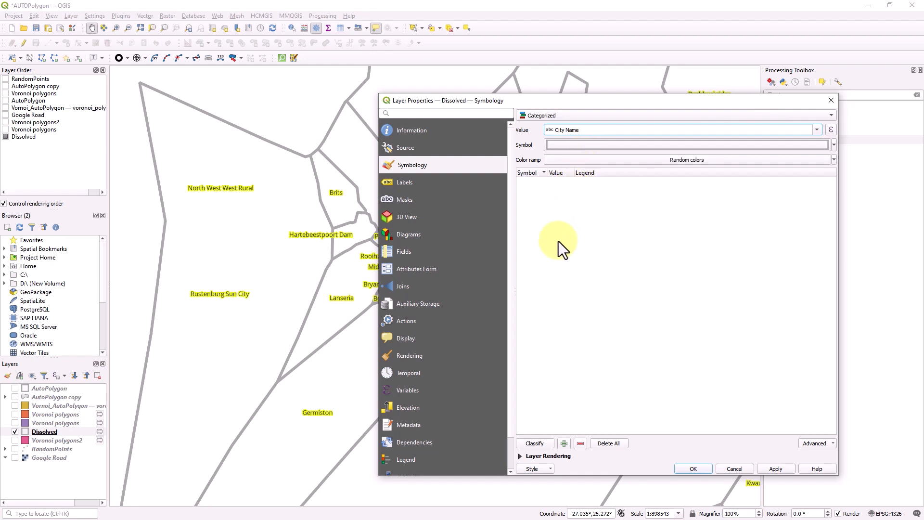
pyautogui.click(533, 443)
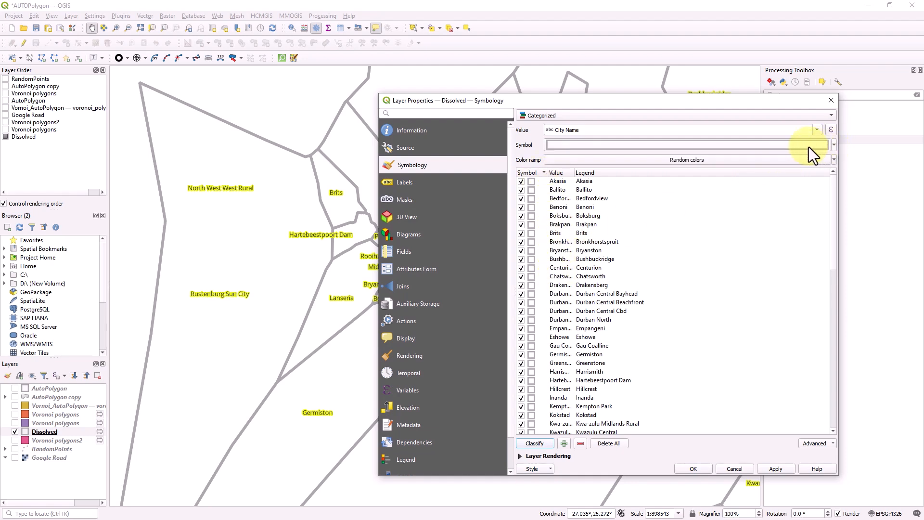
# Step: Set the category symbol's Simple Fill style to Solid, apply the symbology and close the layer properties
pyautogui.click(762, 146)
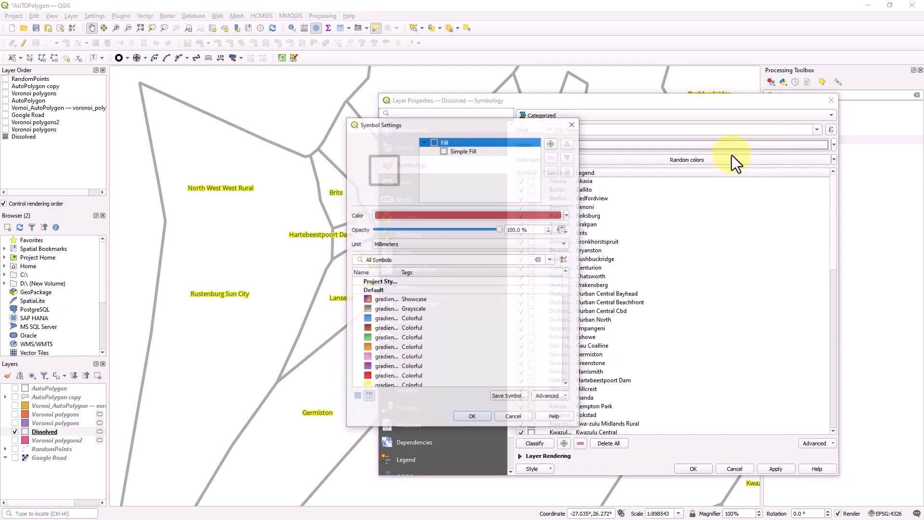
pyautogui.click(463, 151)
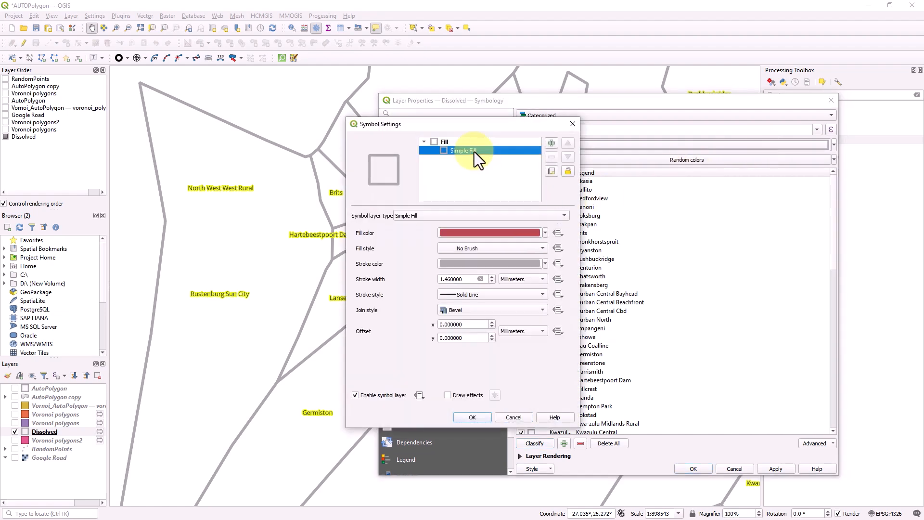
pyautogui.click(472, 250)
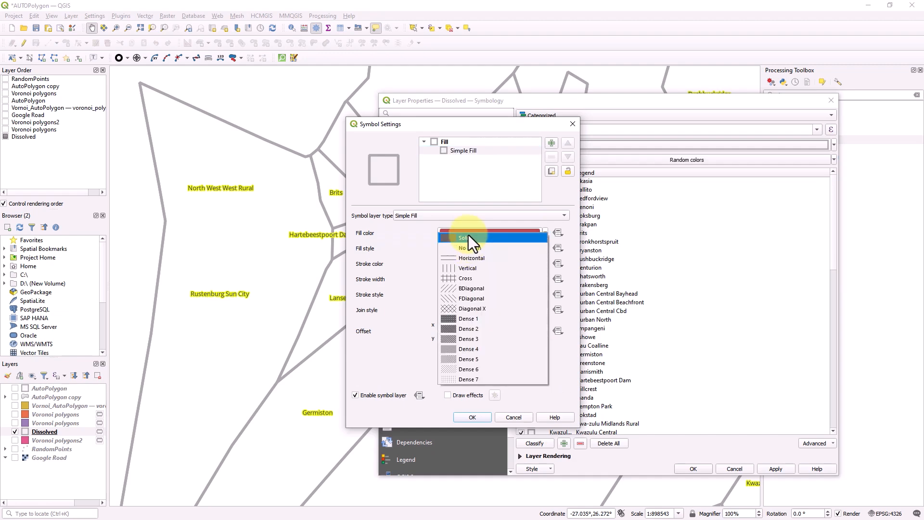
pyautogui.click(468, 236)
pyautogui.click(474, 417)
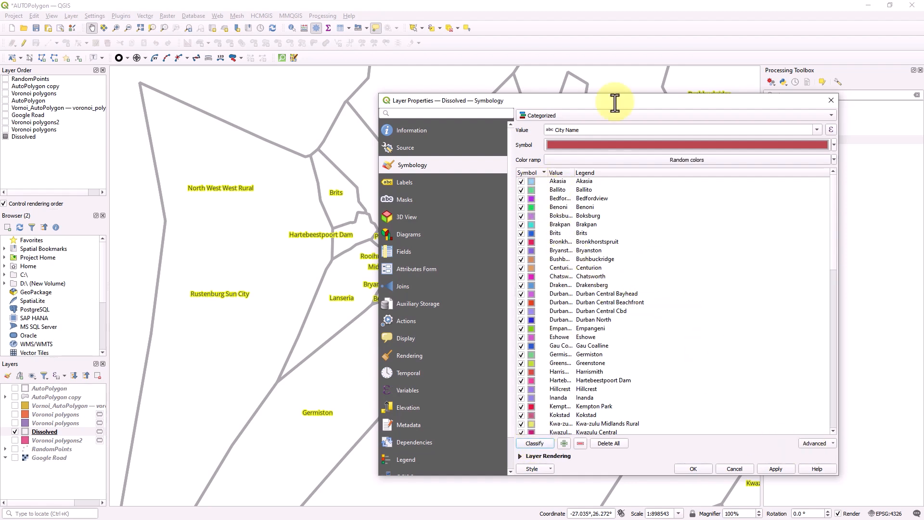
pyautogui.moveTo(607, 101); pyautogui.dragTo(479, 53)
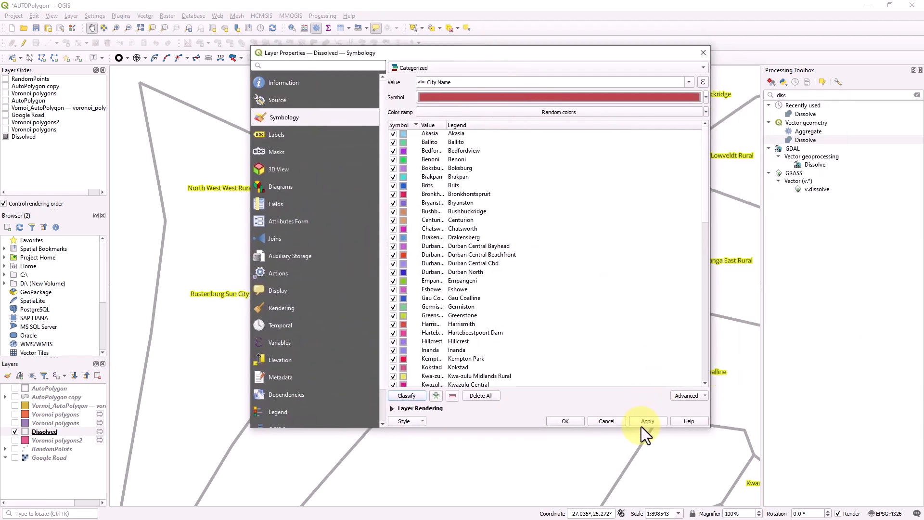
pyautogui.click(646, 422)
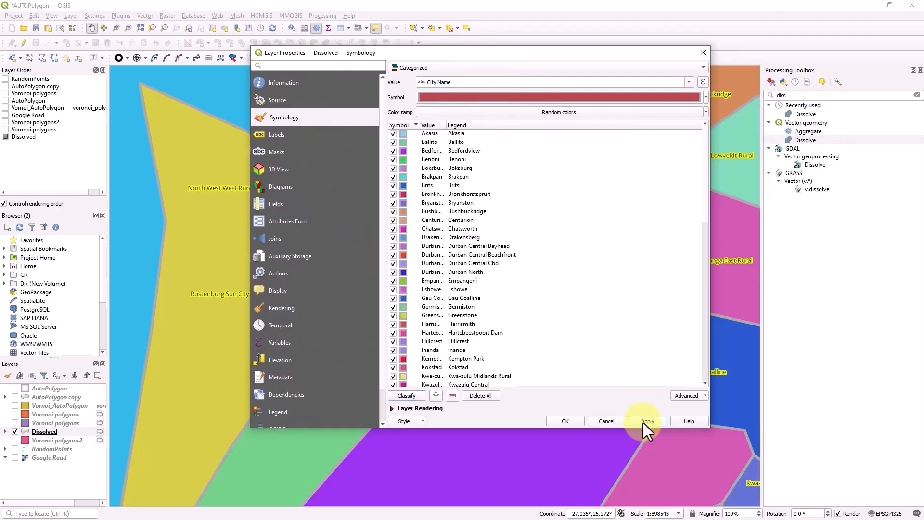
pyautogui.click(566, 421)
# Step: Look over the coloured city polygons across the region and clear the Processing Toolbox search
pyautogui.scroll(2, 427, 272)
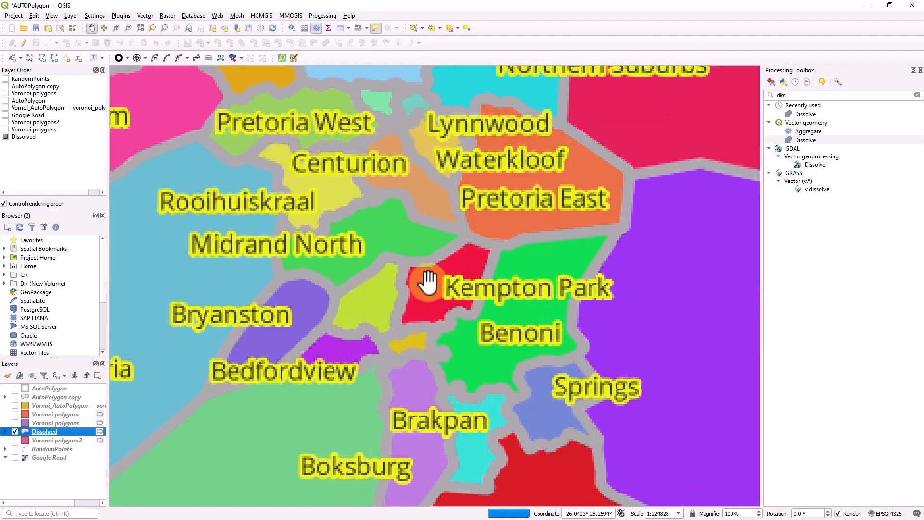
pyautogui.scroll(-1, 413, 278)
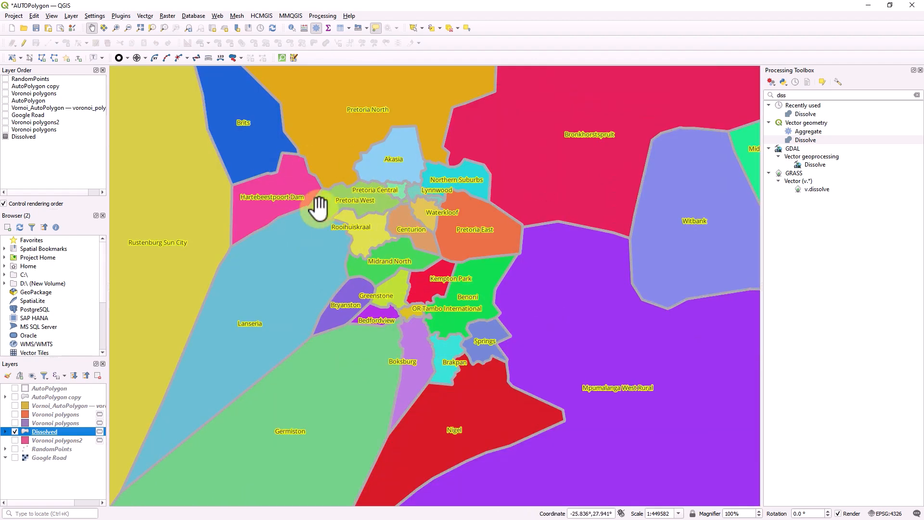
pyautogui.scroll(-1, 440, 252)
pyautogui.scroll(-1, 555, 247)
pyautogui.moveTo(567, 232); pyautogui.dragTo(428, 258)
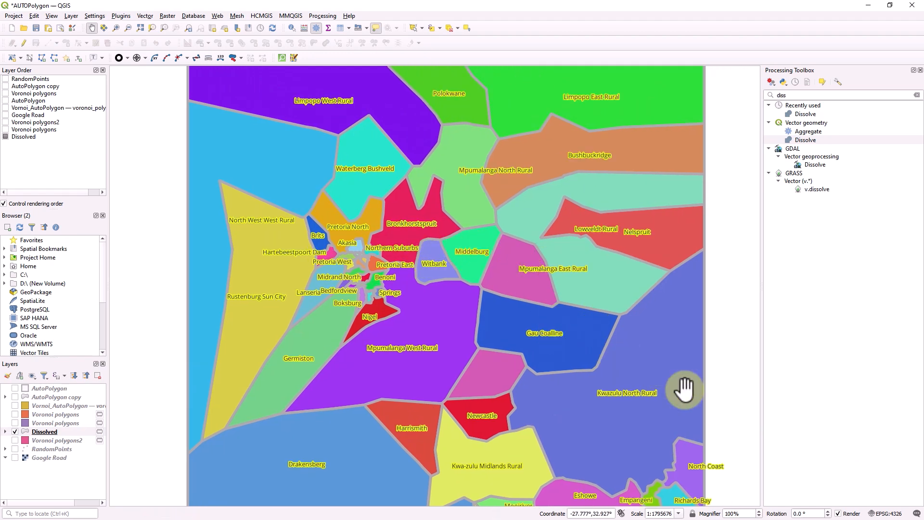
pyautogui.moveTo(418, 269)
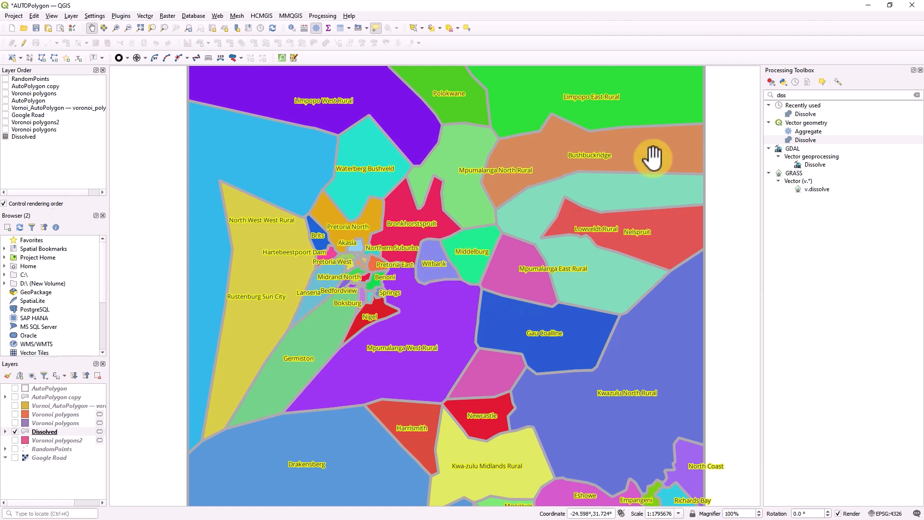
pyautogui.click(916, 95)
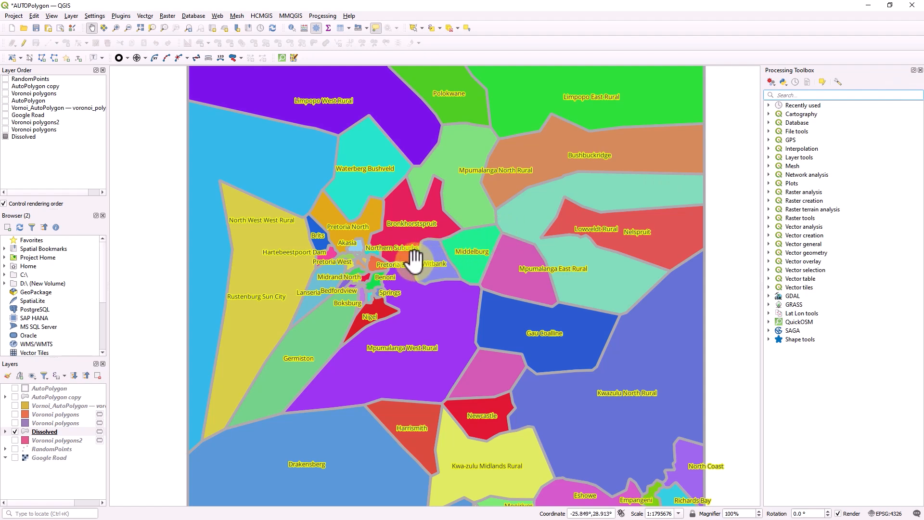
pyautogui.moveTo(419, 262)
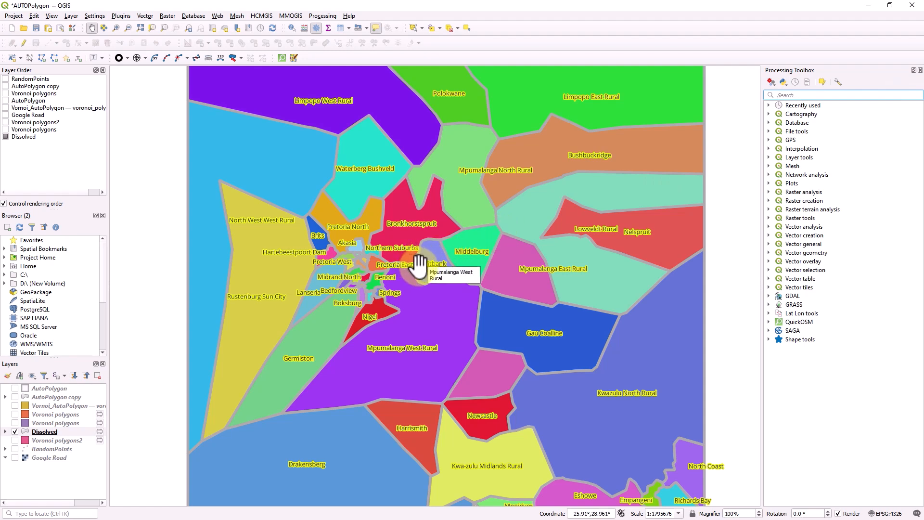